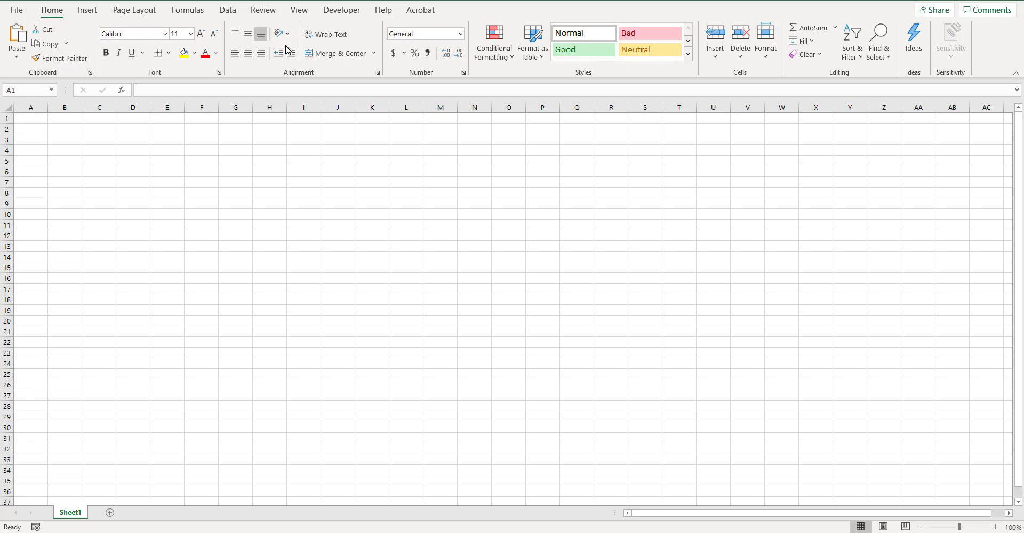
click(87, 11)
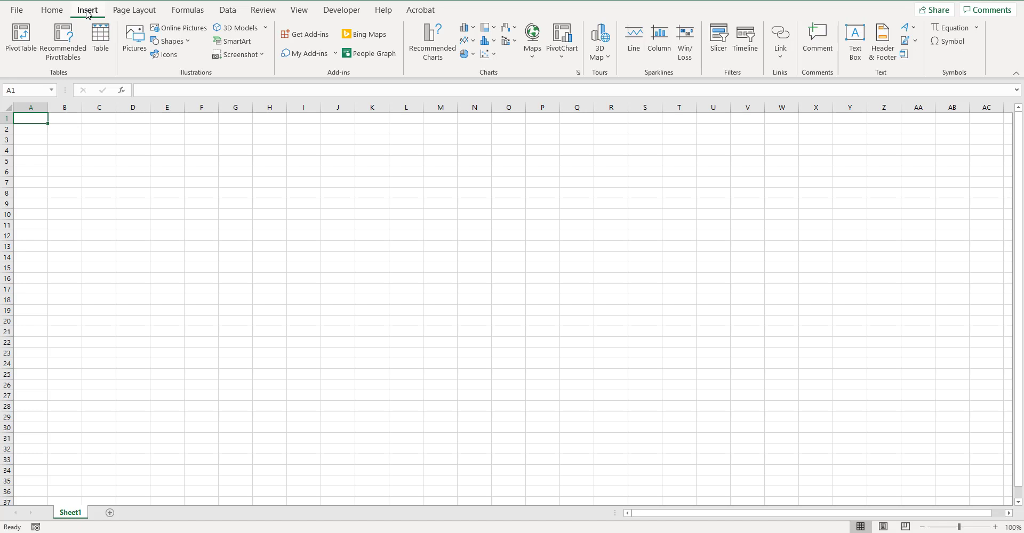
click(150, 13)
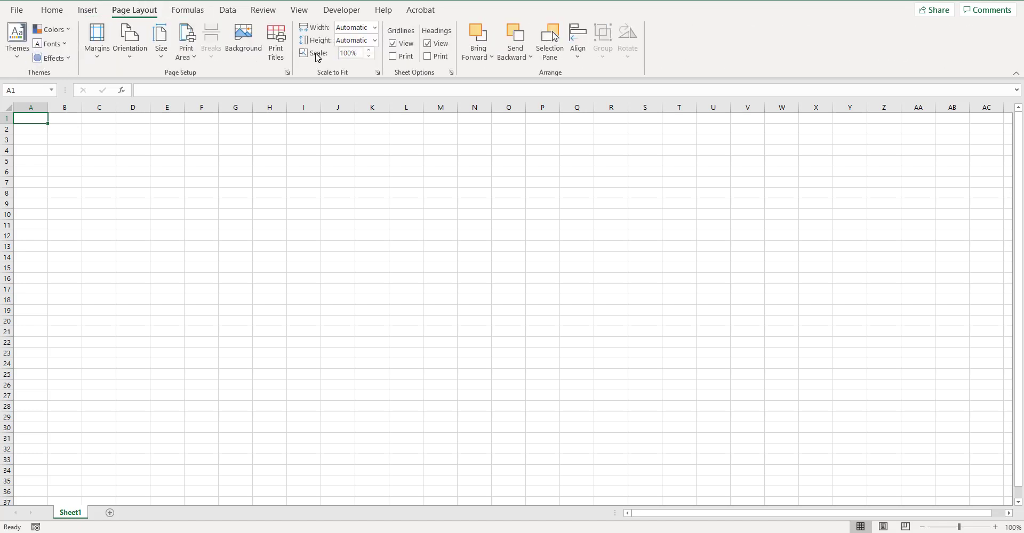
click(47, 11)
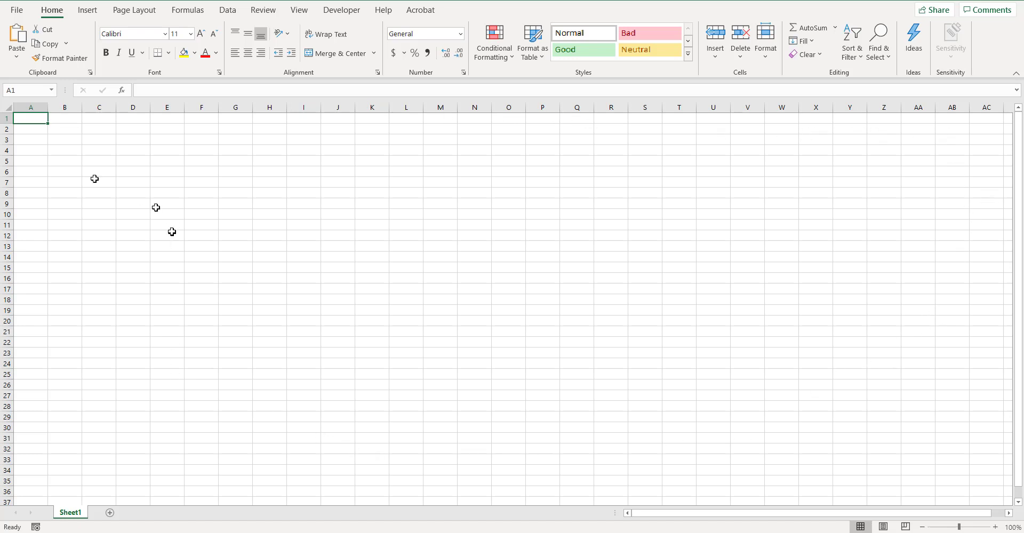
click(62, 120)
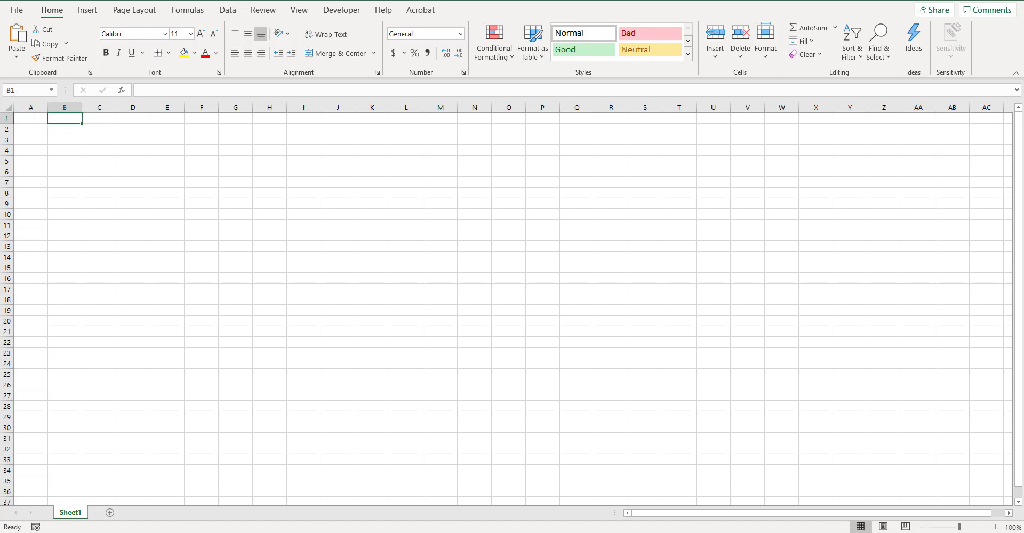
click(336, 267)
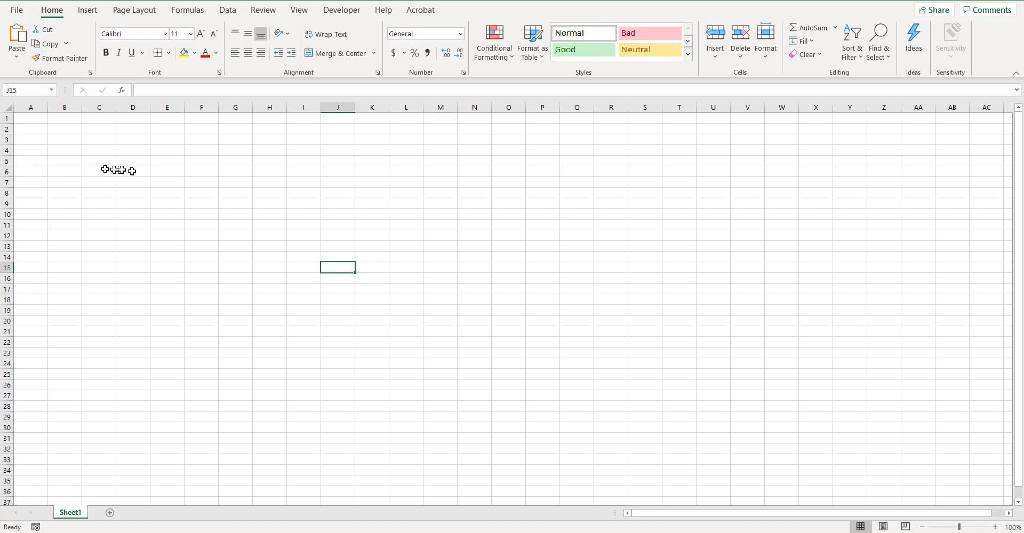
- Enter the column heading "Product" in cell A1
click(14, 119)
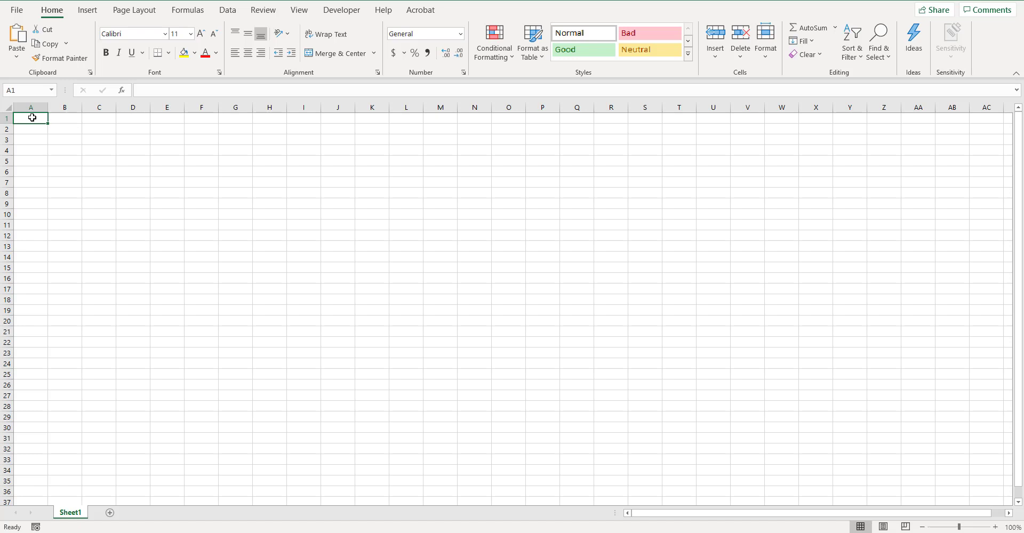
text(Pord)
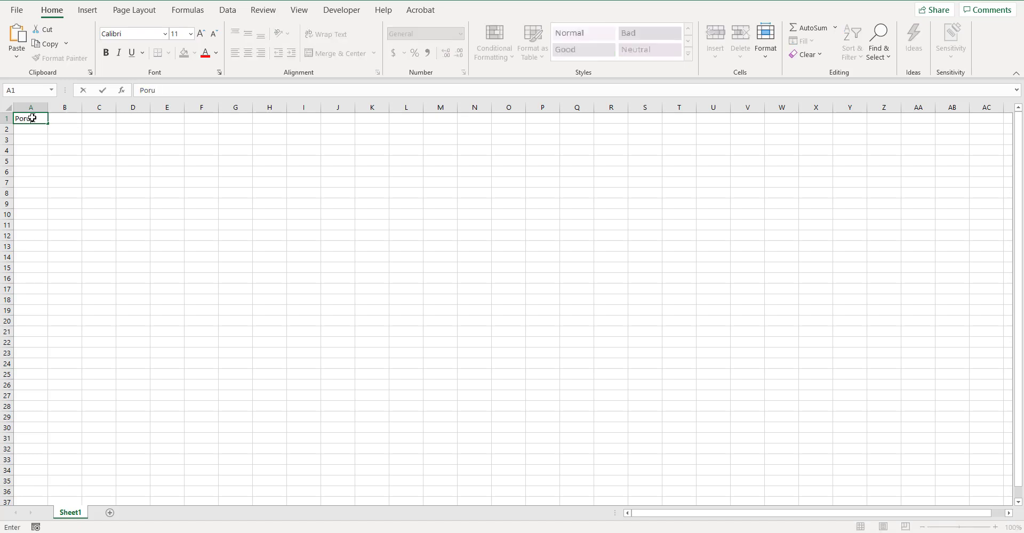
key(BackSpace)
key(BackSpace)
key(BackSpace)
text(roduct)
- Enter the column heading "Quantity" in cell B1
click(59, 117)
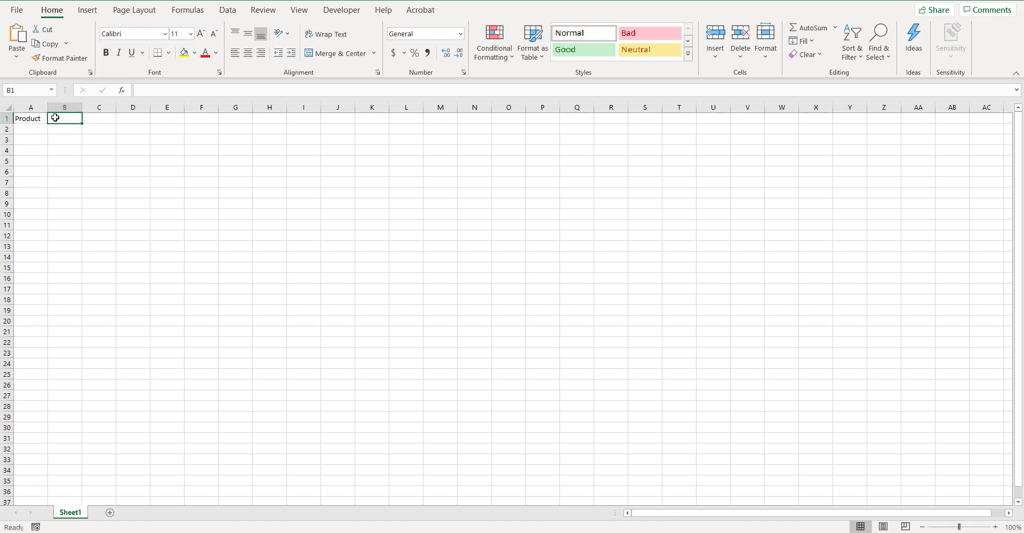
click(147, 89)
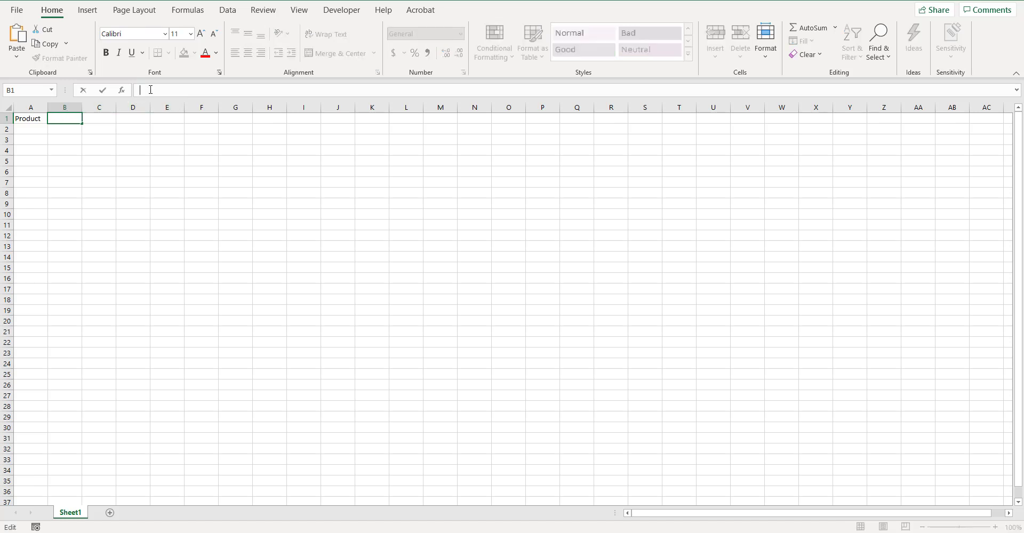
text(Quantity)
key(Return)
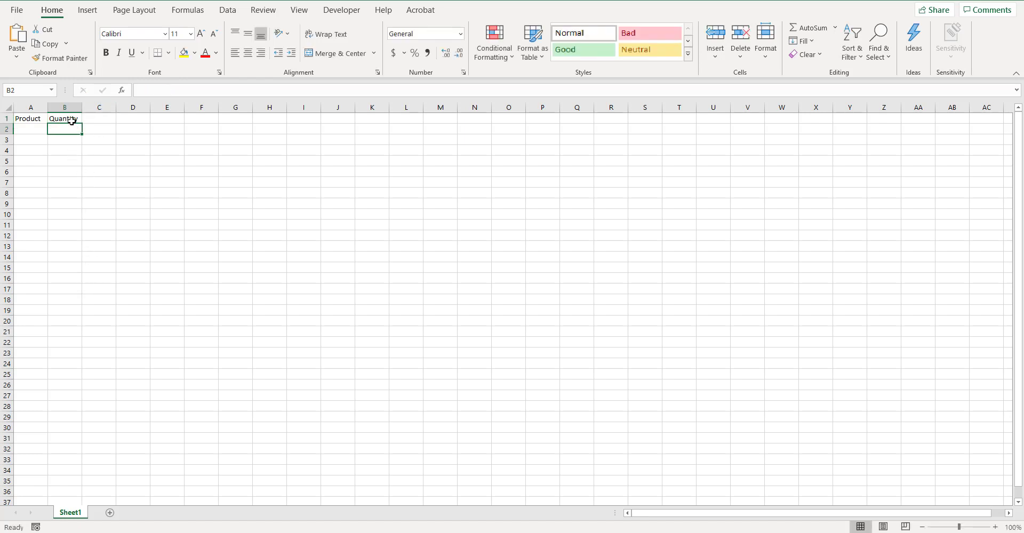
click(24, 118)
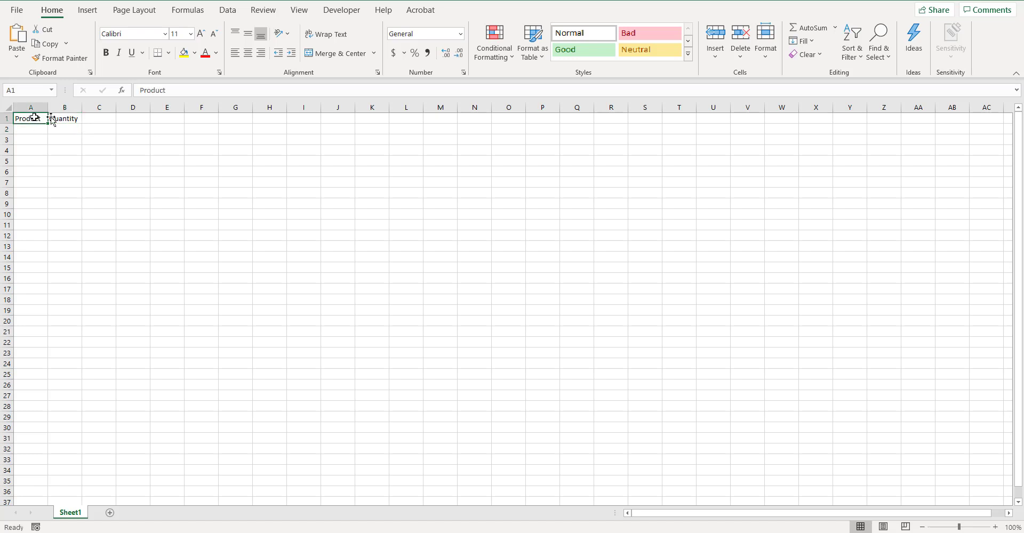
click(64, 119)
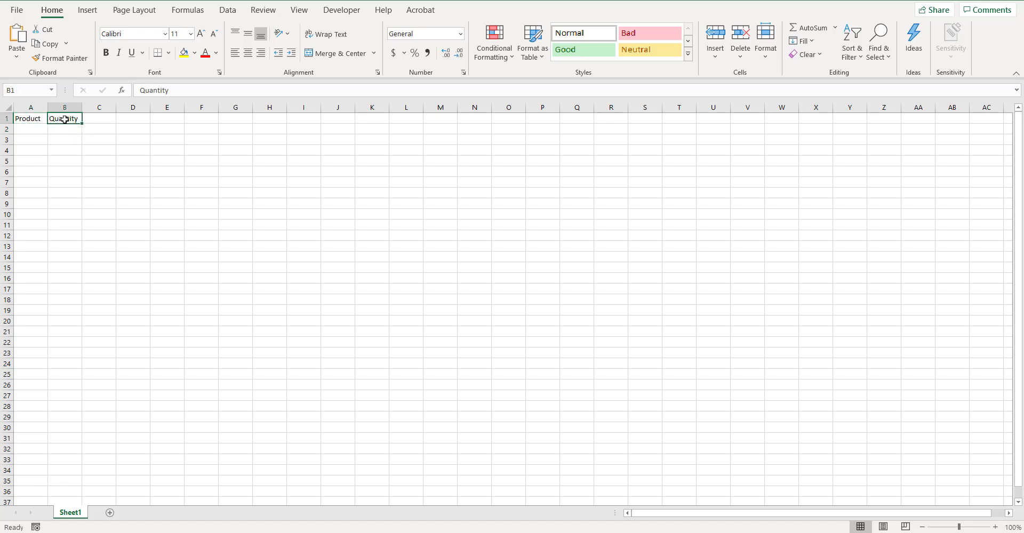
- List the products Red, Blue and Yellow in cells A2 to A4 under the Product heading
click(39, 128)
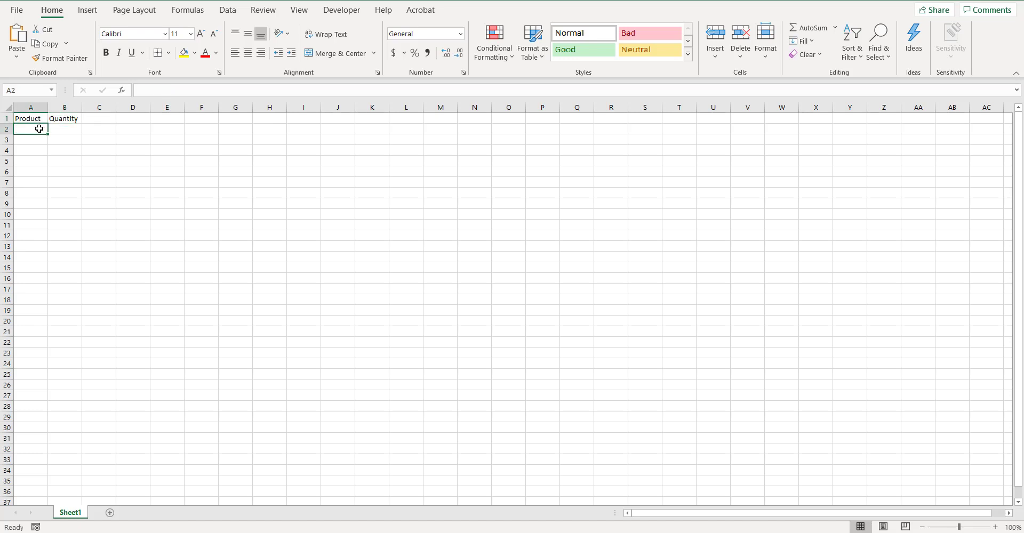
text(Red)
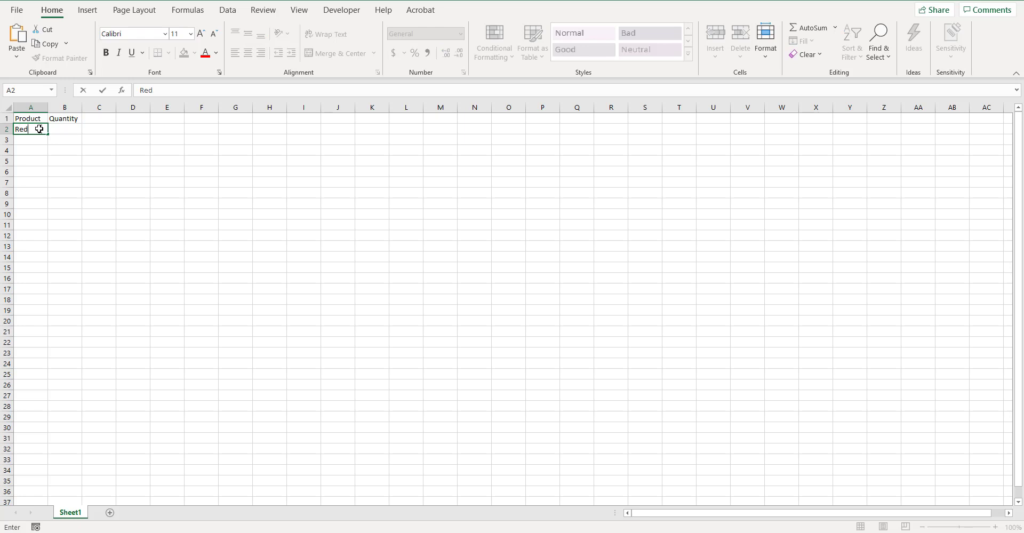
key(Return)
text(Blue)
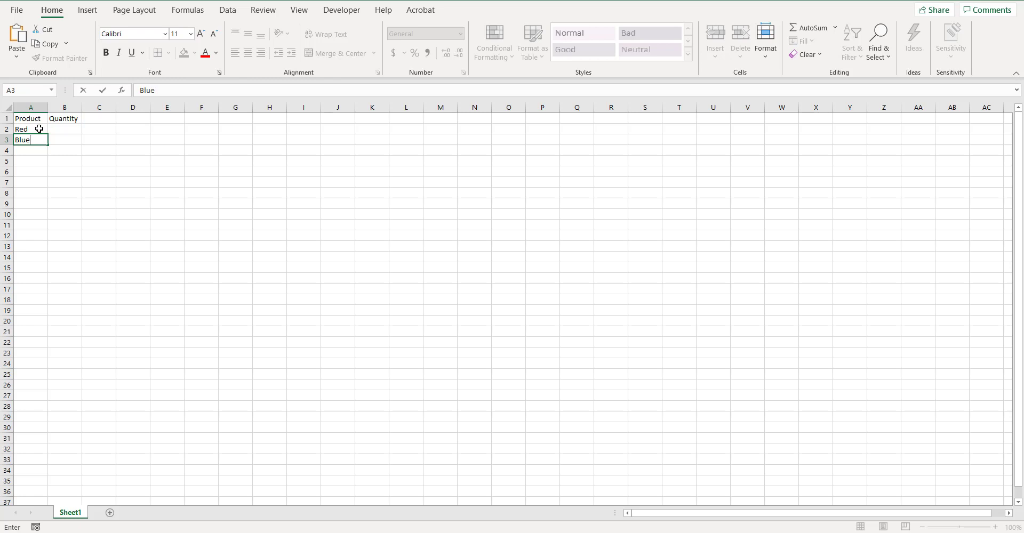
key(Return)
text(Ye)
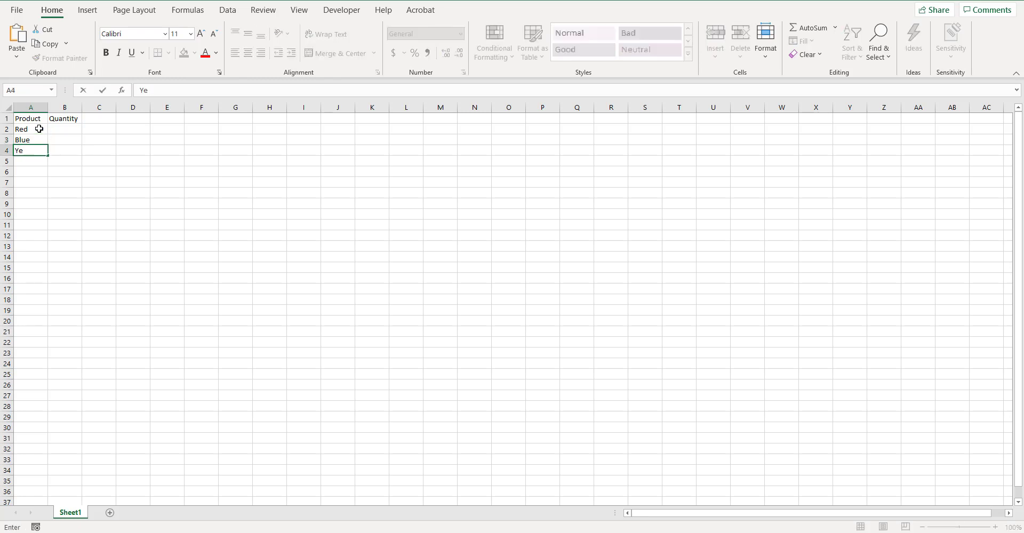
text(llow)
key(Return)
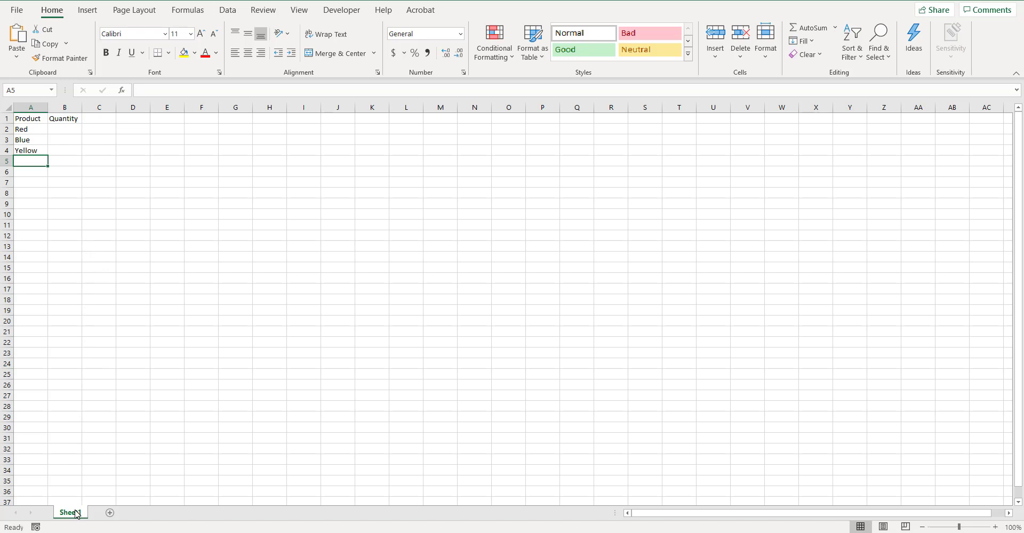
- Add a second worksheet to the workbook and return to Sheet1
key(alt+Tab)
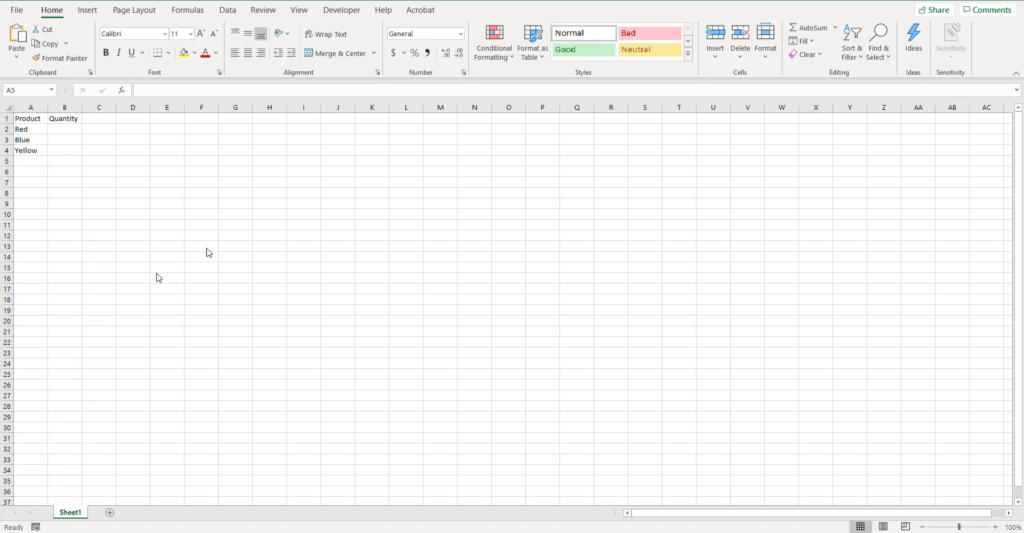
click(109, 514)
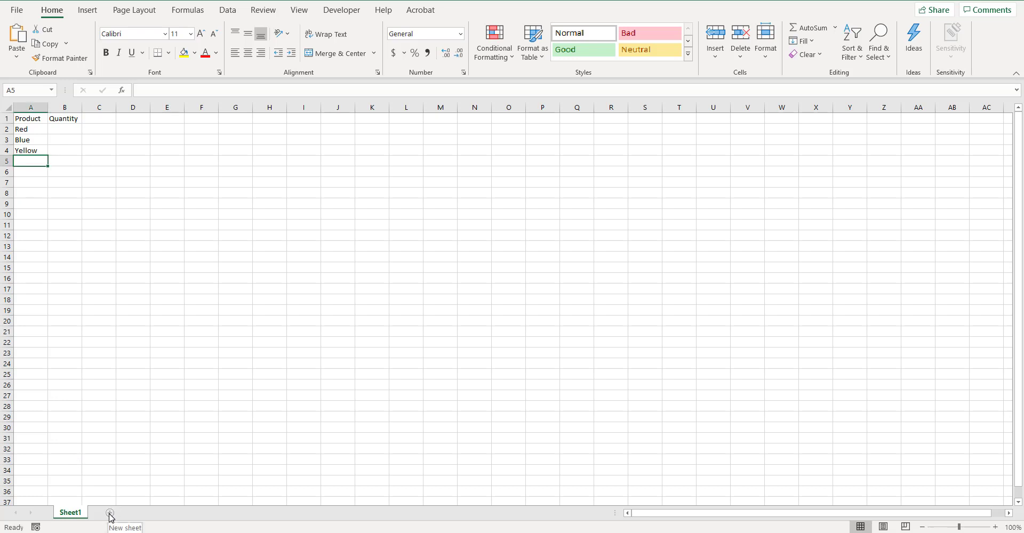
click(111, 514)
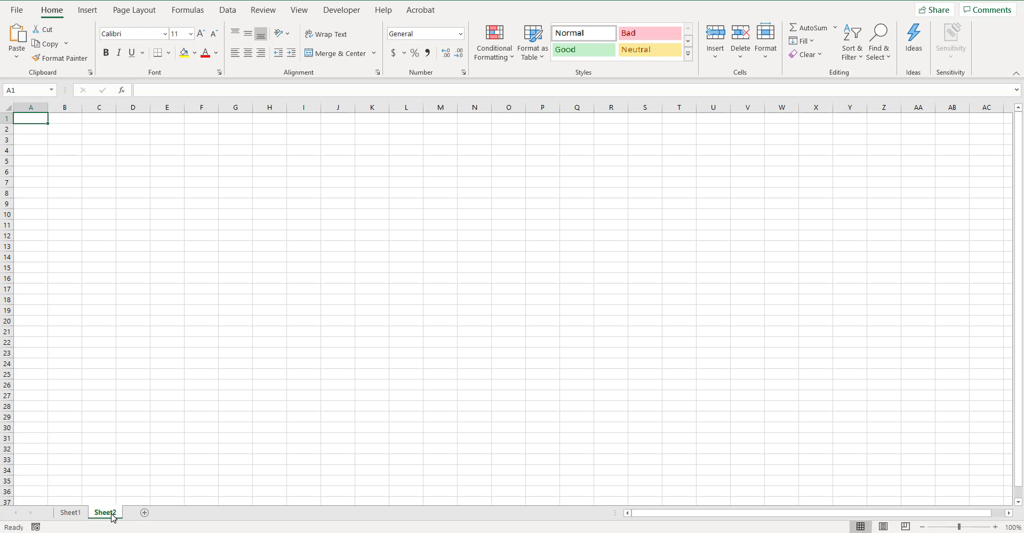
click(66, 515)
click(98, 514)
click(76, 517)
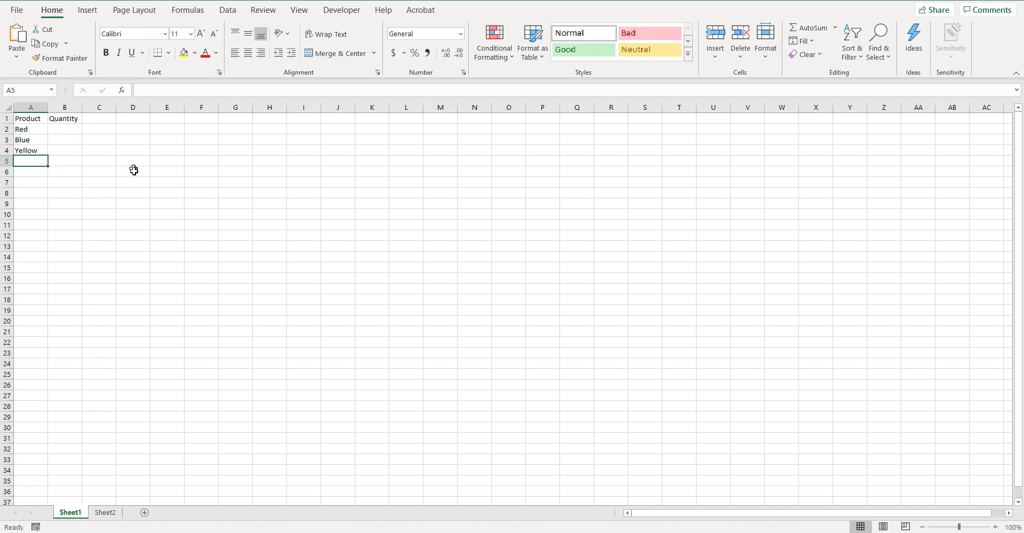
- Enter the quantities 12, 23 and 71 for Red, Blue and Yellow in cells B2 to B4
click(60, 130)
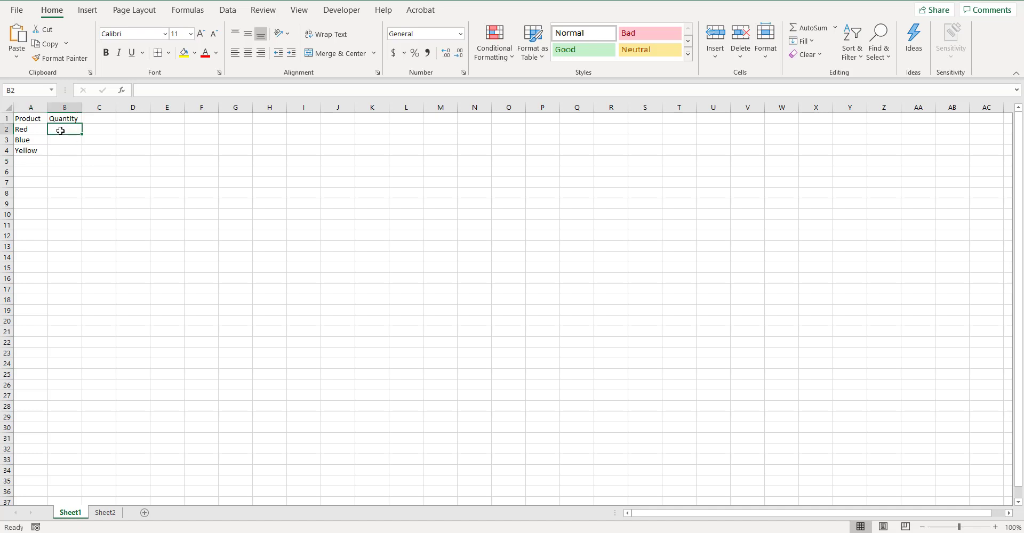
text(12)
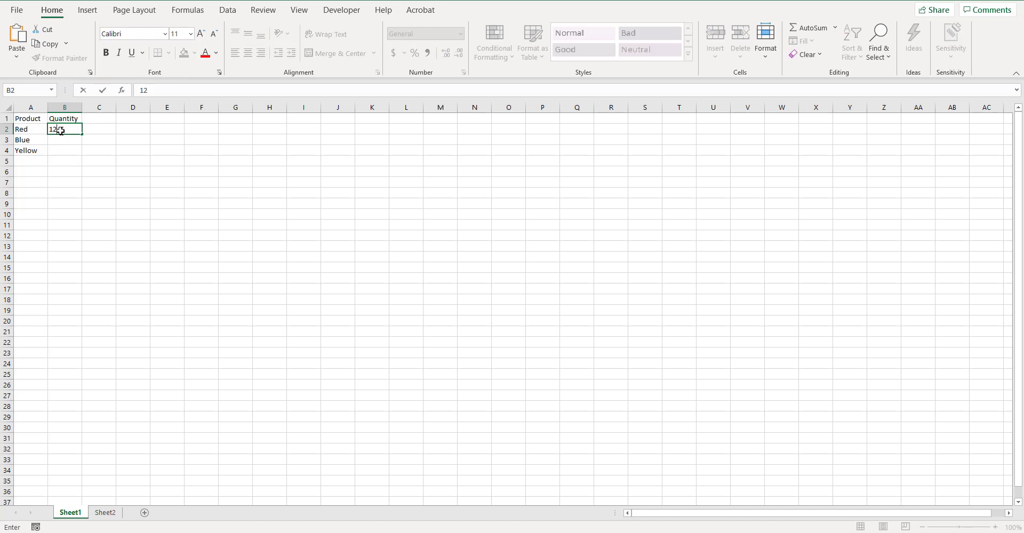
key(Return)
text(23)
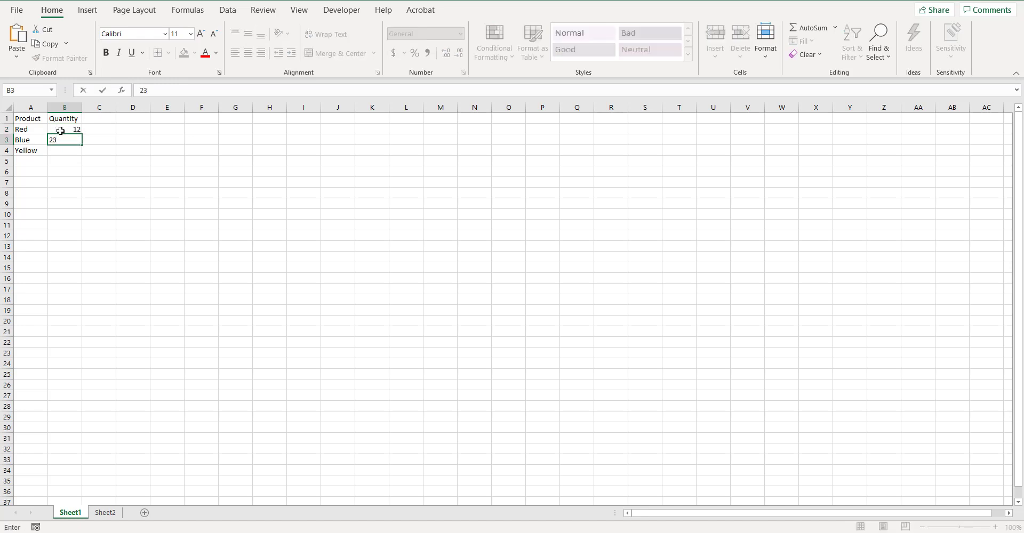
key(Return)
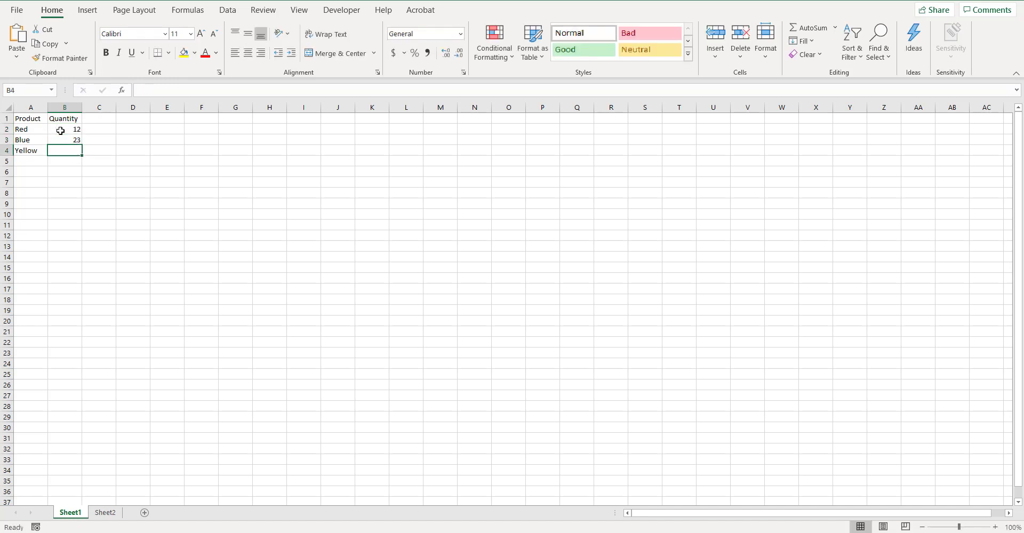
text(71)
key(Return)
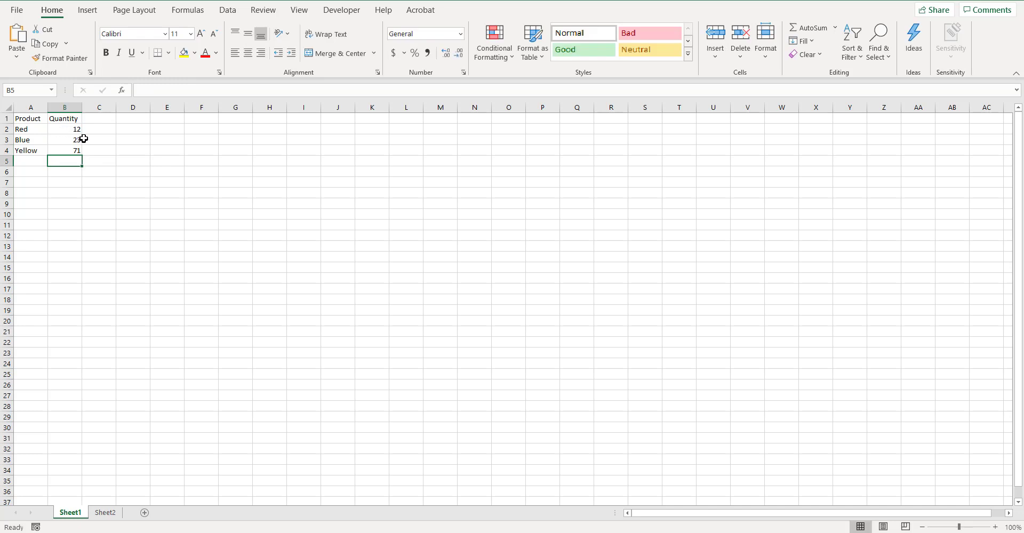
- Add a "price" column in C1 with the prices 2, 5 and 7 for Red, Blue and Yellow
click(93, 119)
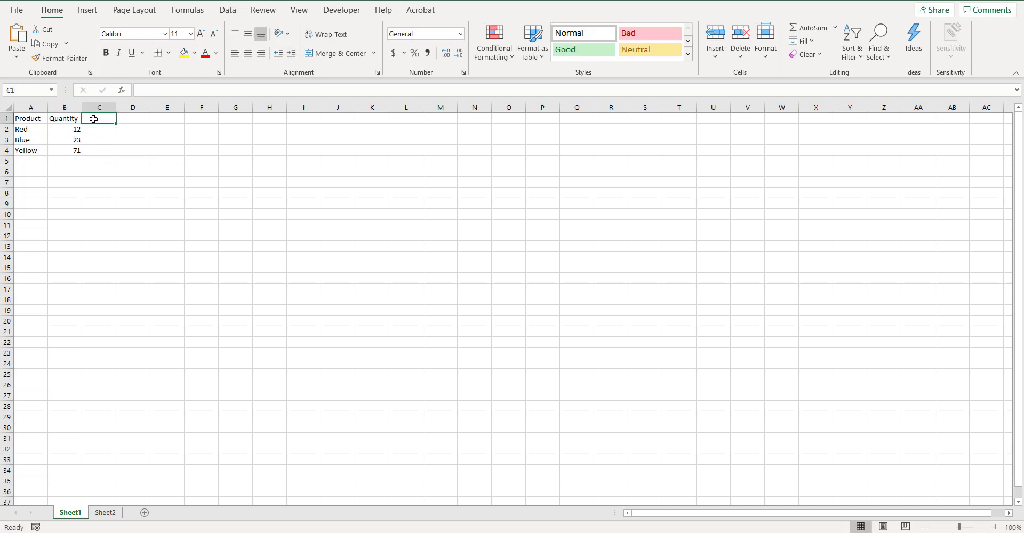
text(pr)
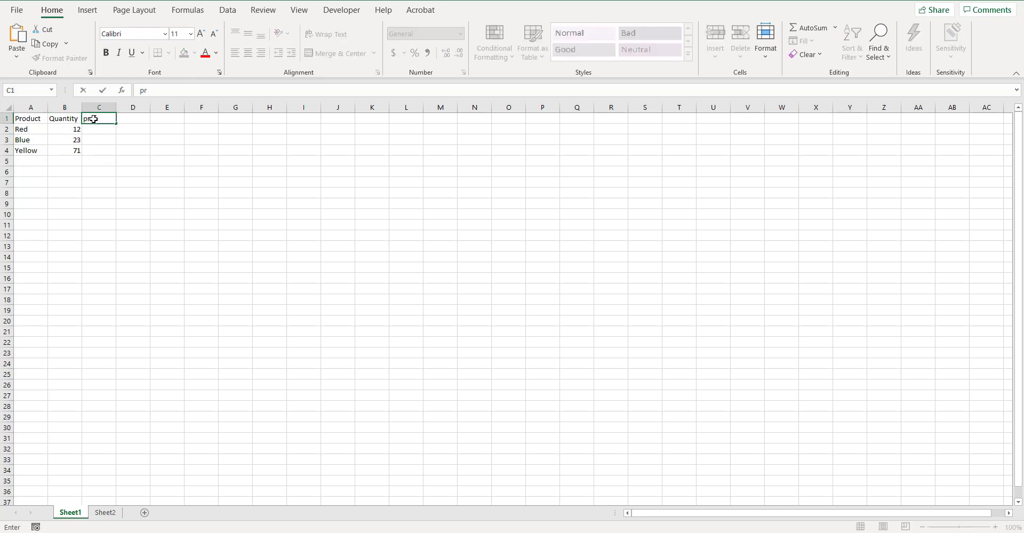
text(ice)
key(Return)
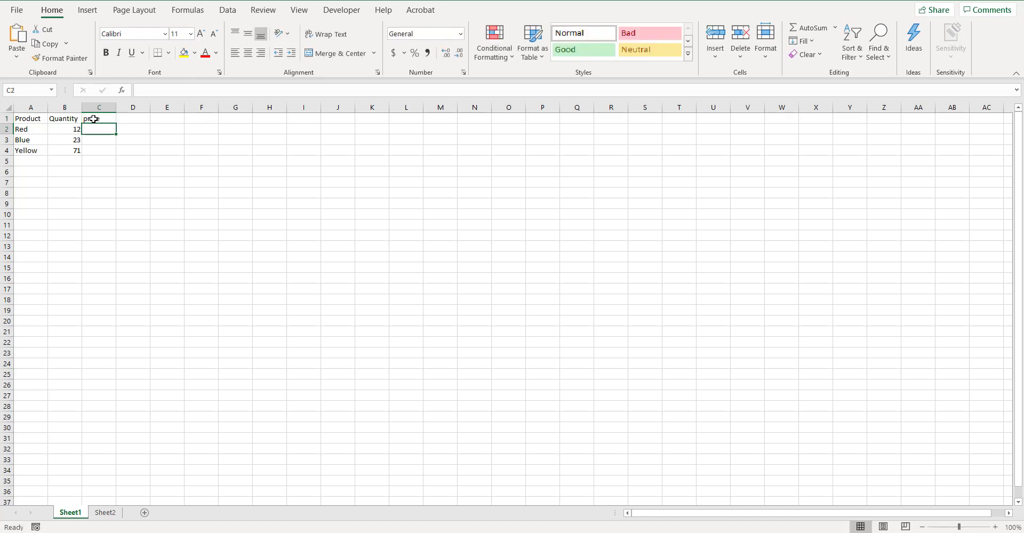
text(2)
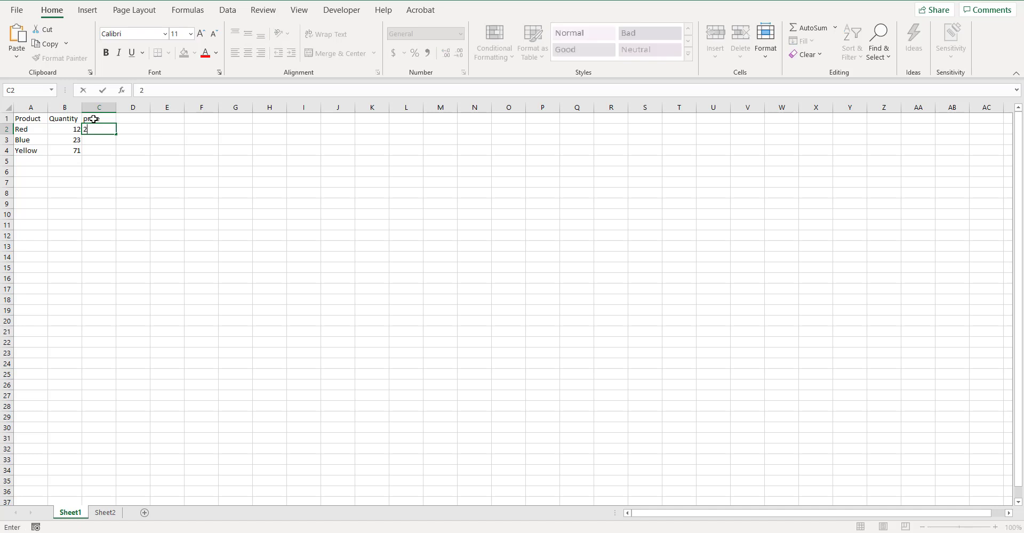
key(Return)
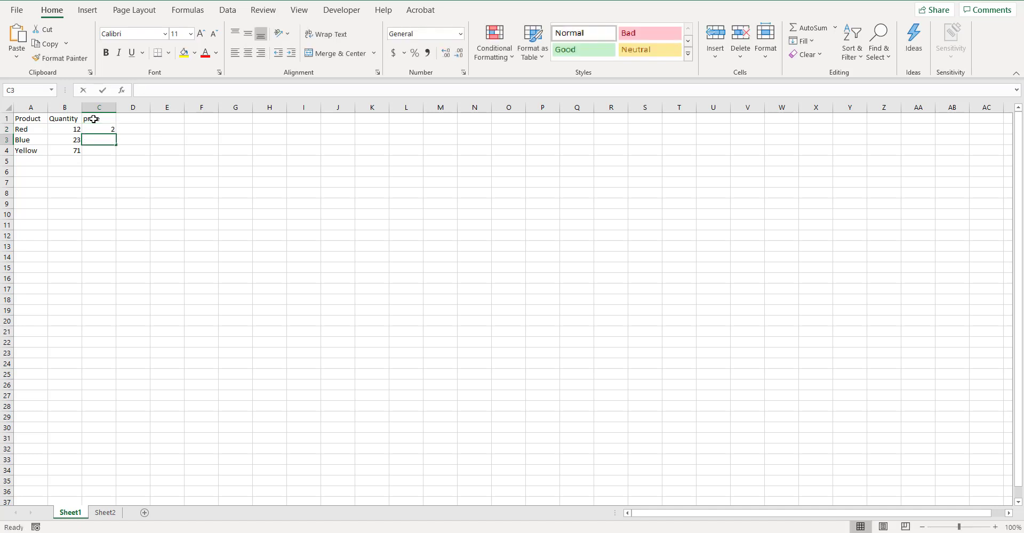
text(5)
key(Return)
text(7)
key(Return)
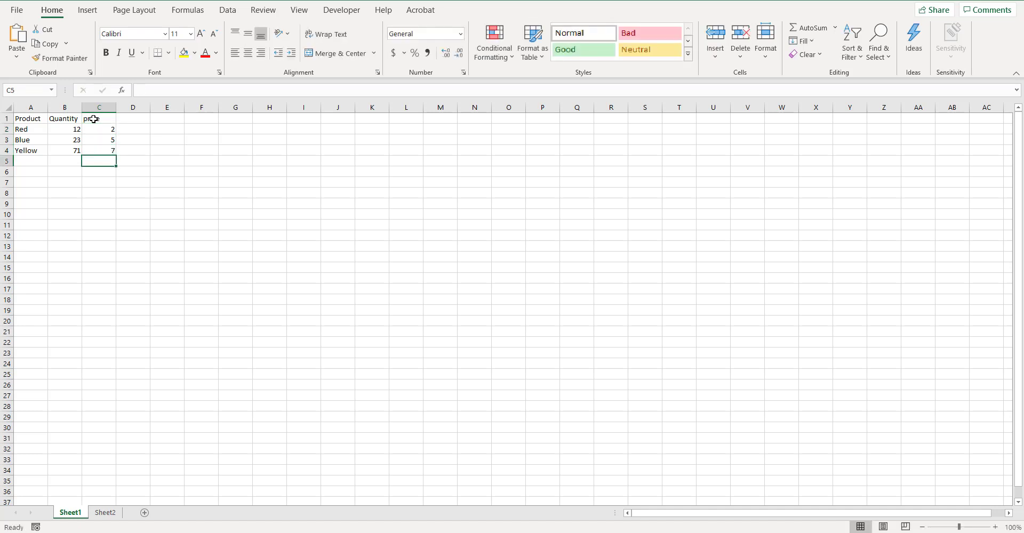
- Enter the column heading "value" in cell D1
click(130, 128)
click(130, 120)
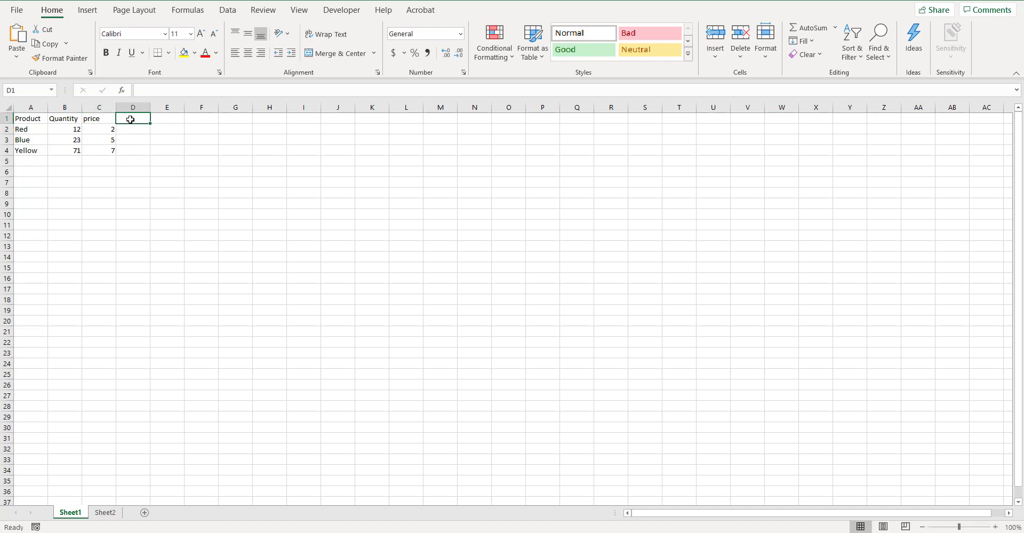
text(vlue)
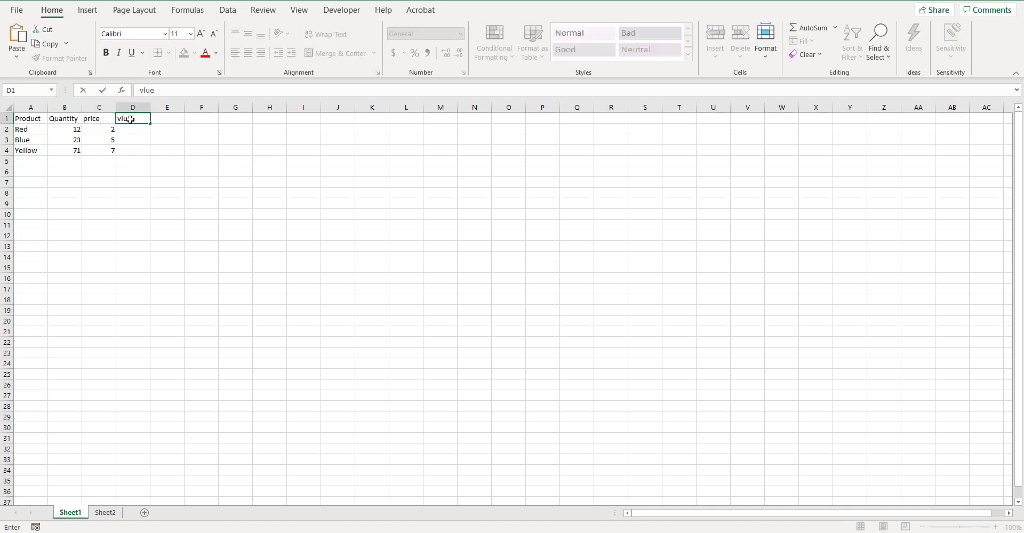
key(BackSpace)
key(BackSpace)
key(BackSpace)
text(a)
key(Return)
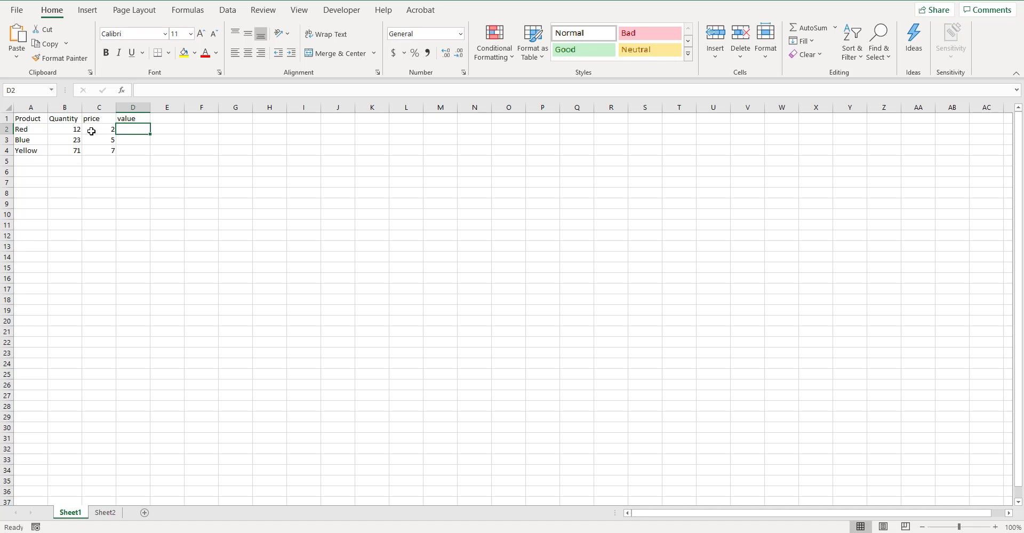
- Calculate Red's value in cell D2 with the formula =B2*C2
double_click(128, 129)
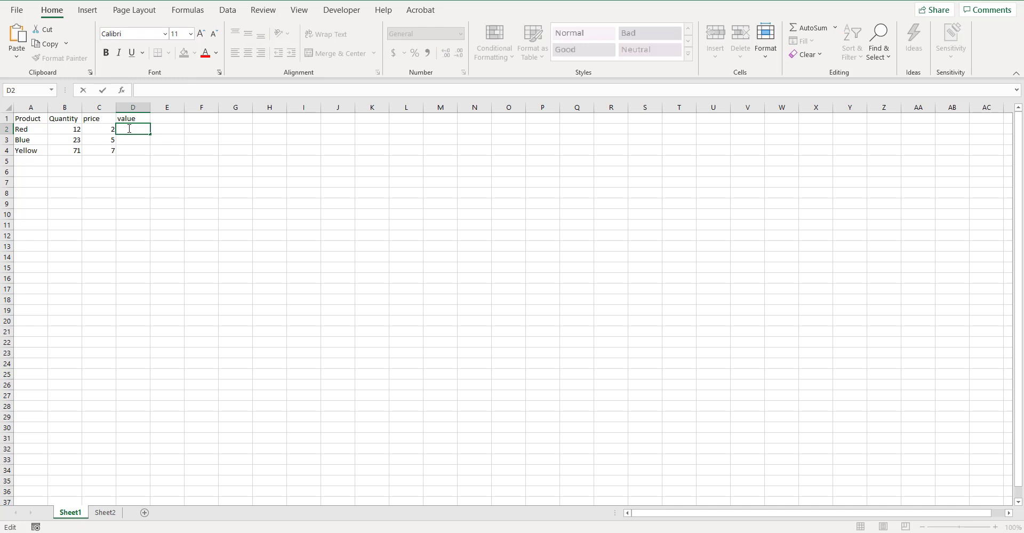
text(=)
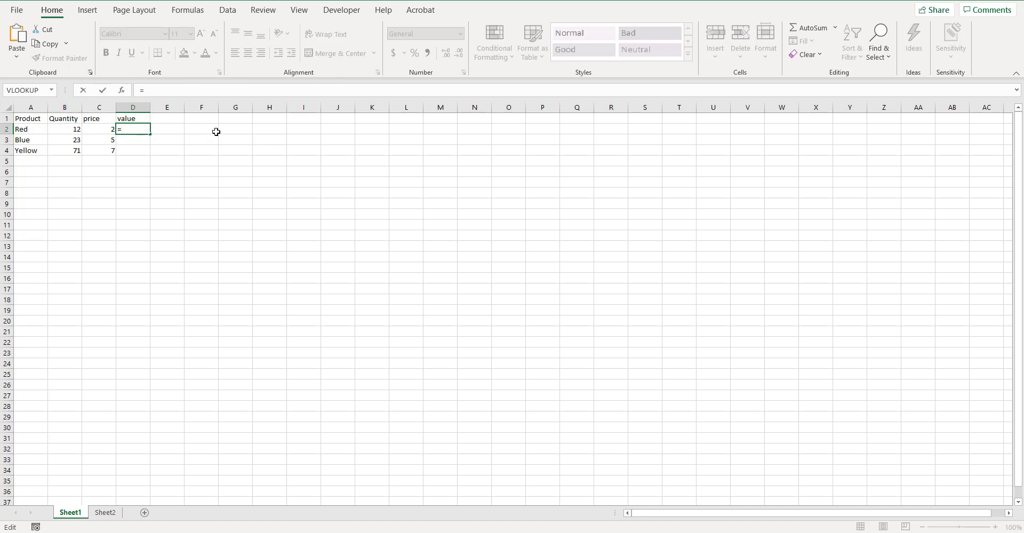
text(B2*)
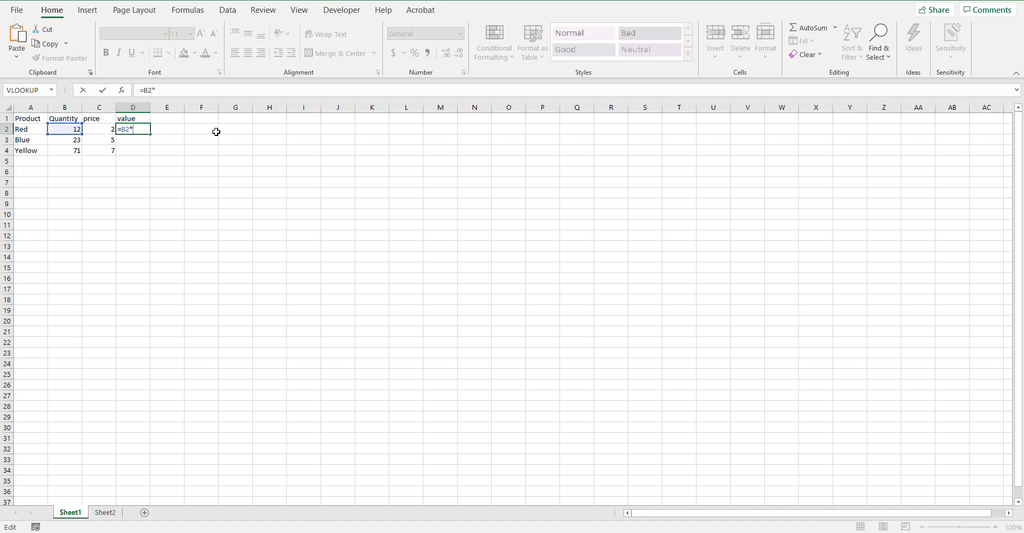
click(102, 129)
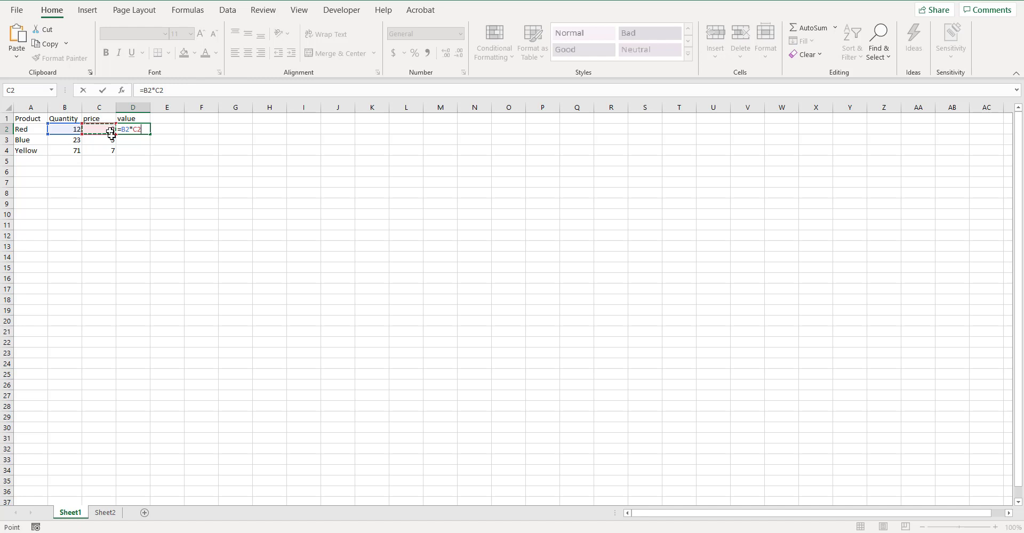
key(Return)
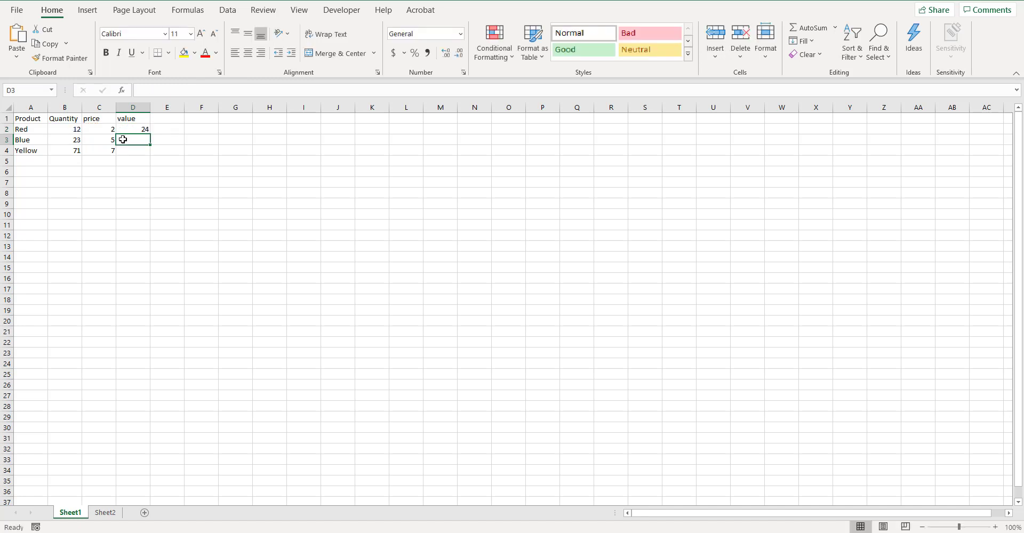
- Change Red's price in cell C2 to 23.72
click(132, 130)
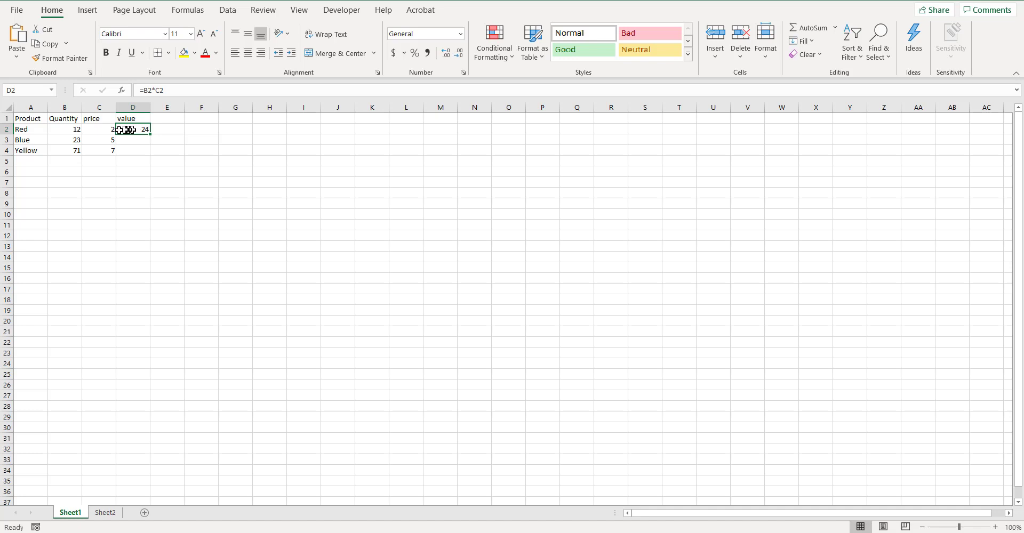
click(106, 130)
text(23.7)
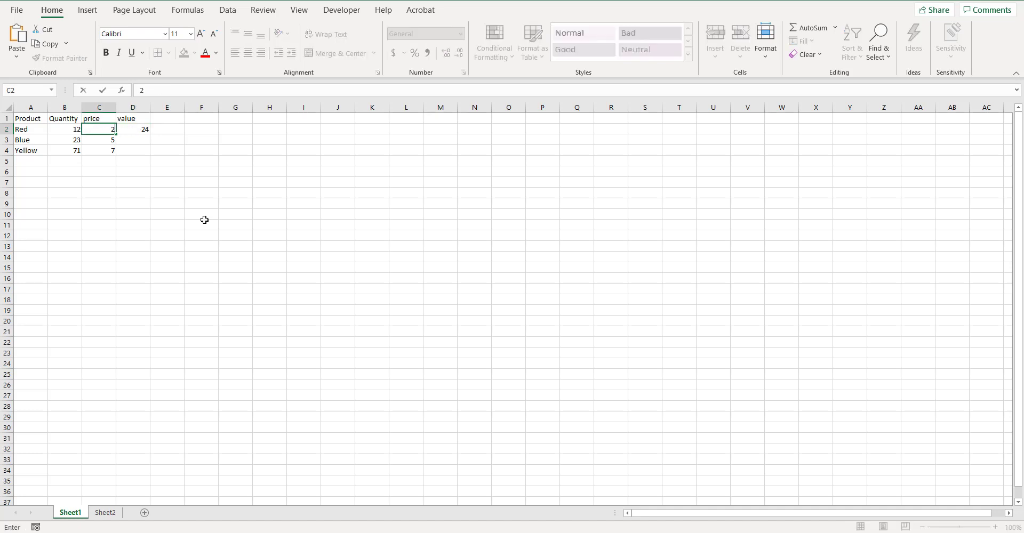
text(2)
key(Return)
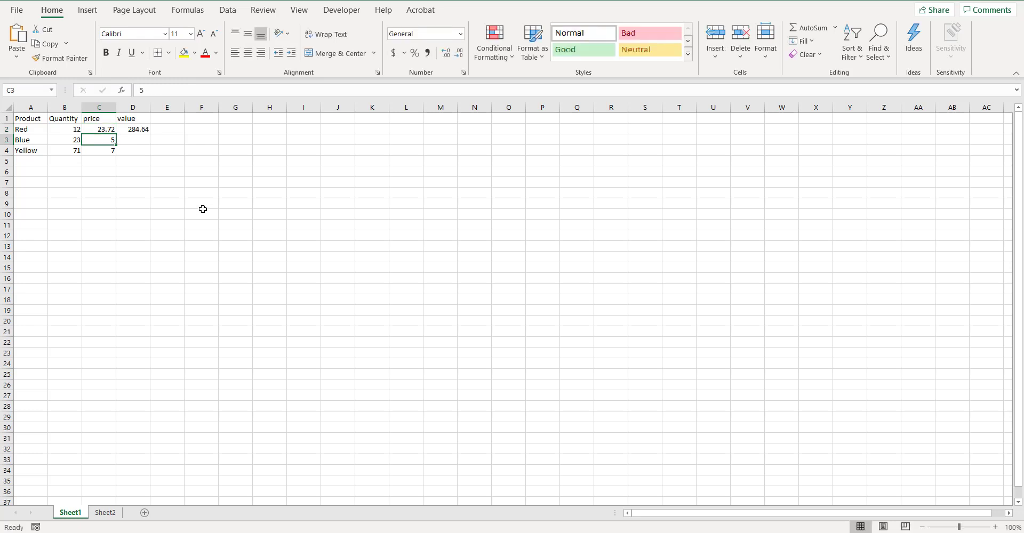
- Fill the value formula from D2 down to D4 for Blue and Yellow
click(135, 130)
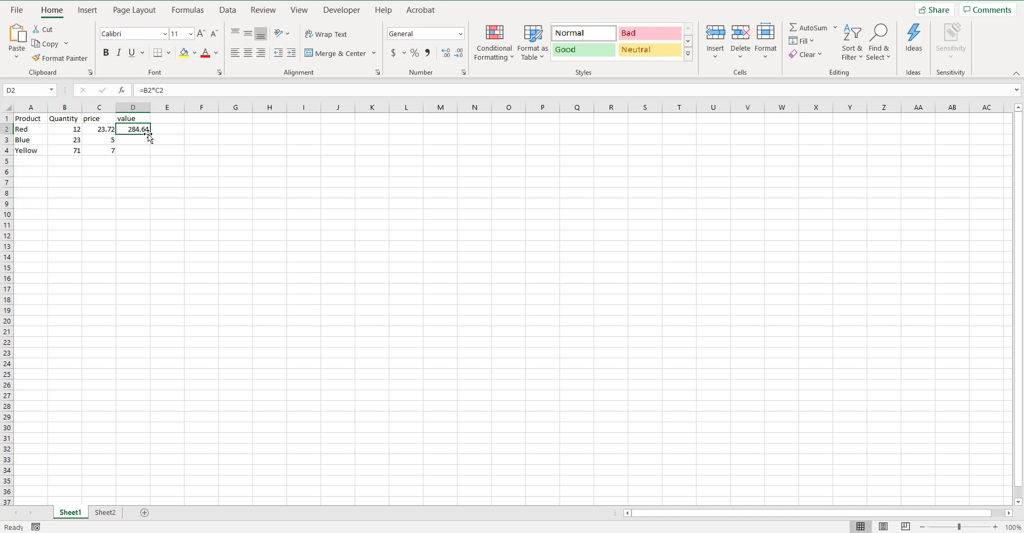
drag(151, 135, 152, 153)
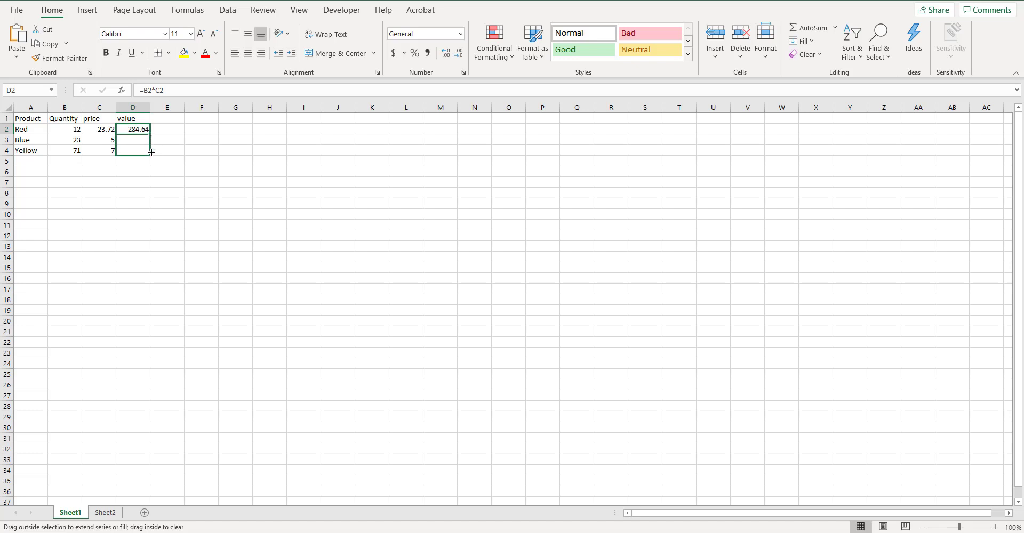
drag(152, 152, 152, 155)
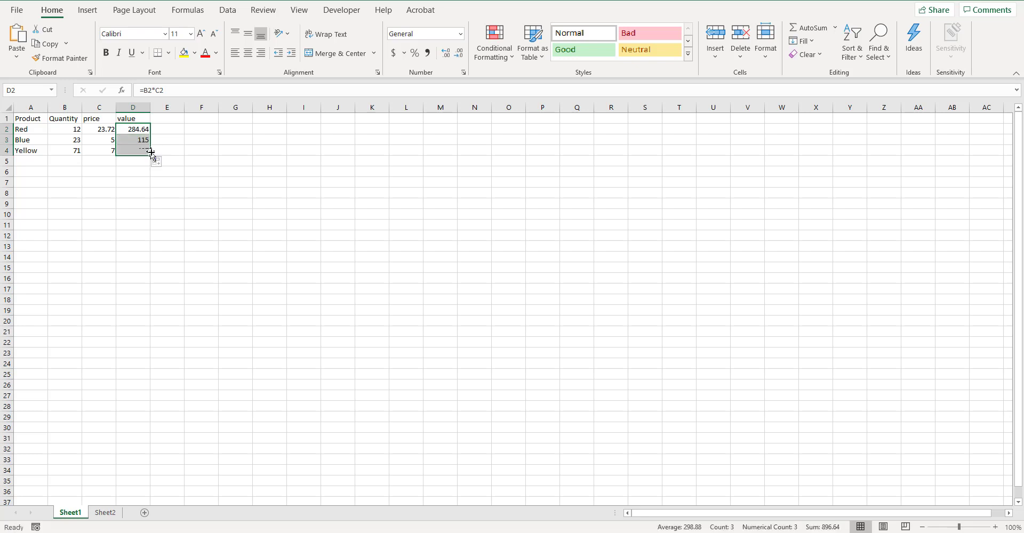
click(223, 250)
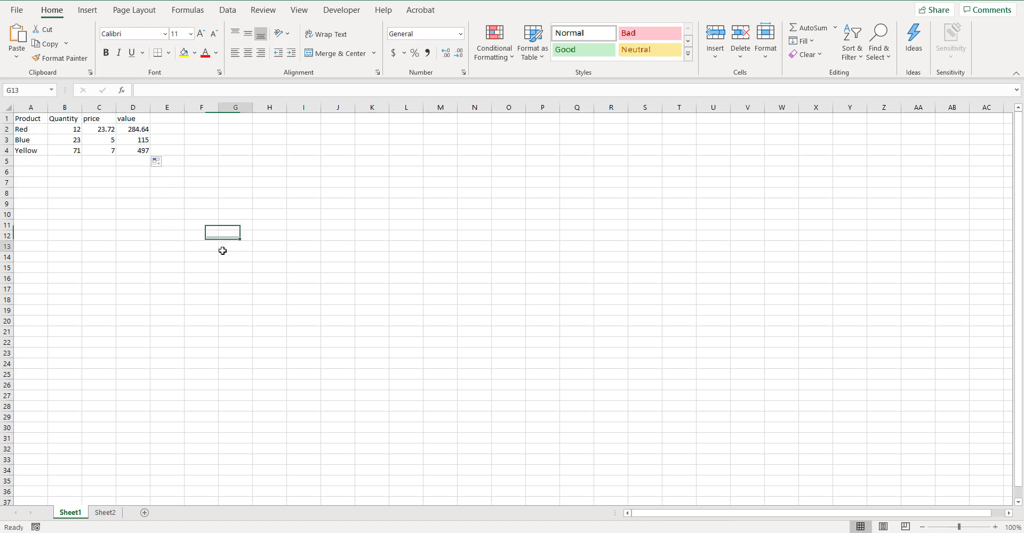
- Examine the formulas in D2 to D4 to compare which quantity and price cells each row references
click(133, 128)
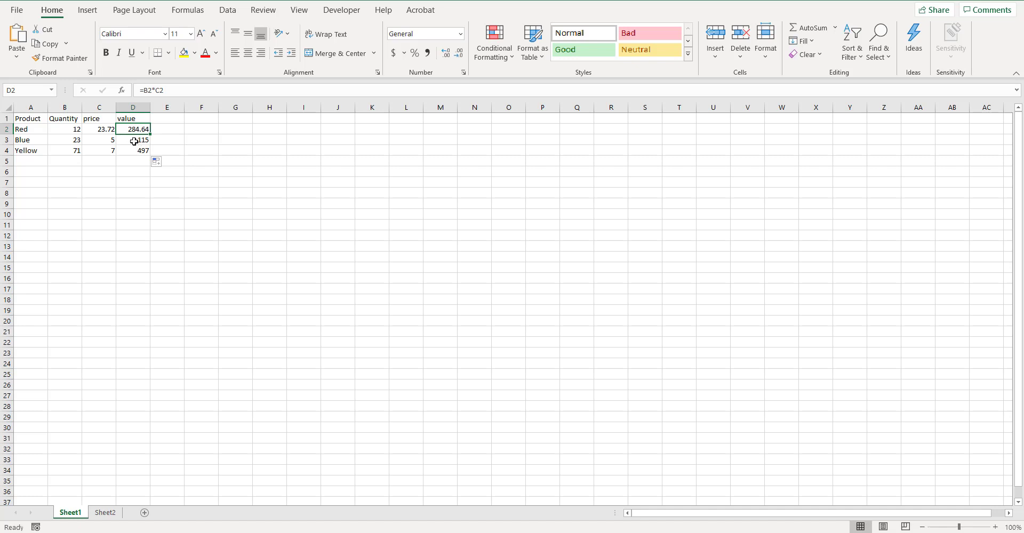
click(133, 142)
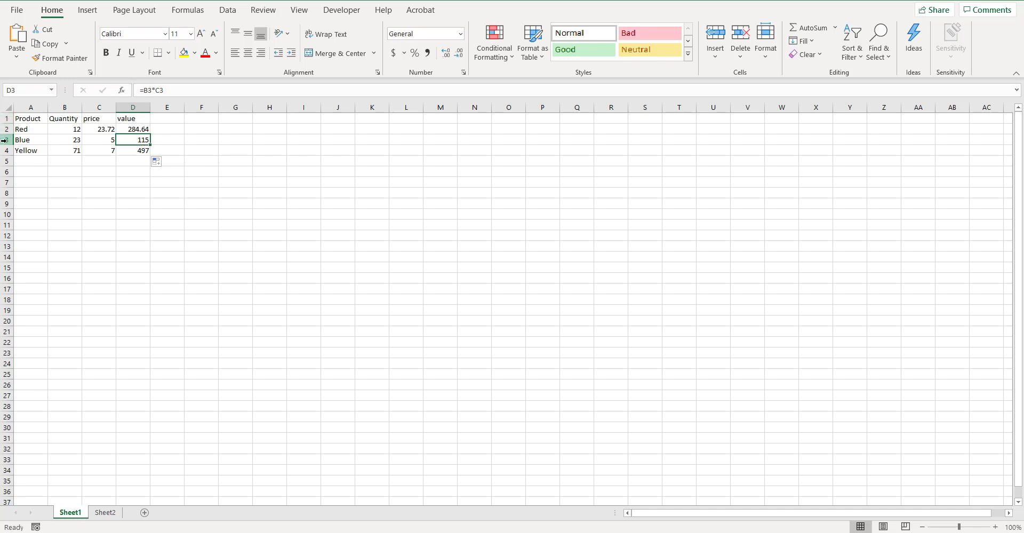
click(139, 129)
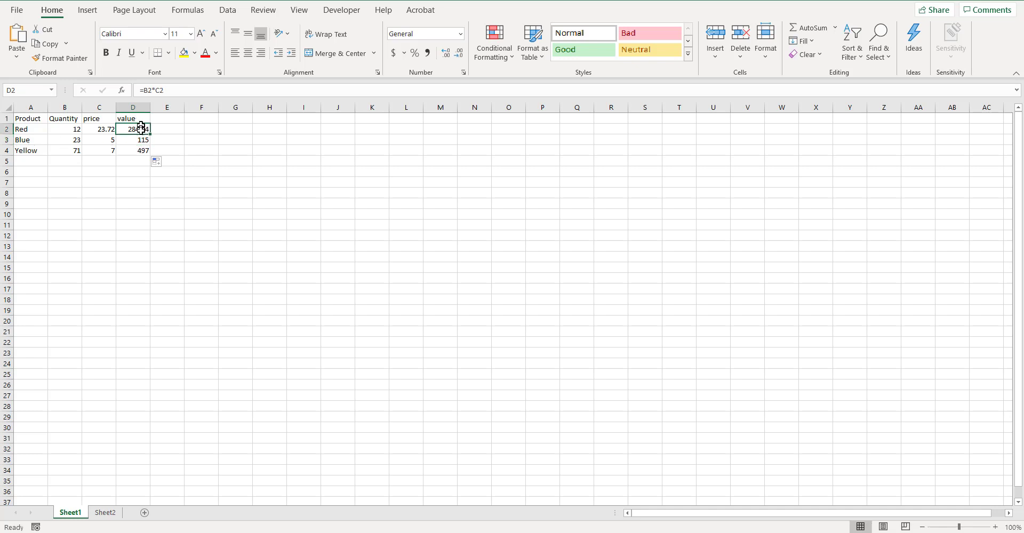
click(142, 140)
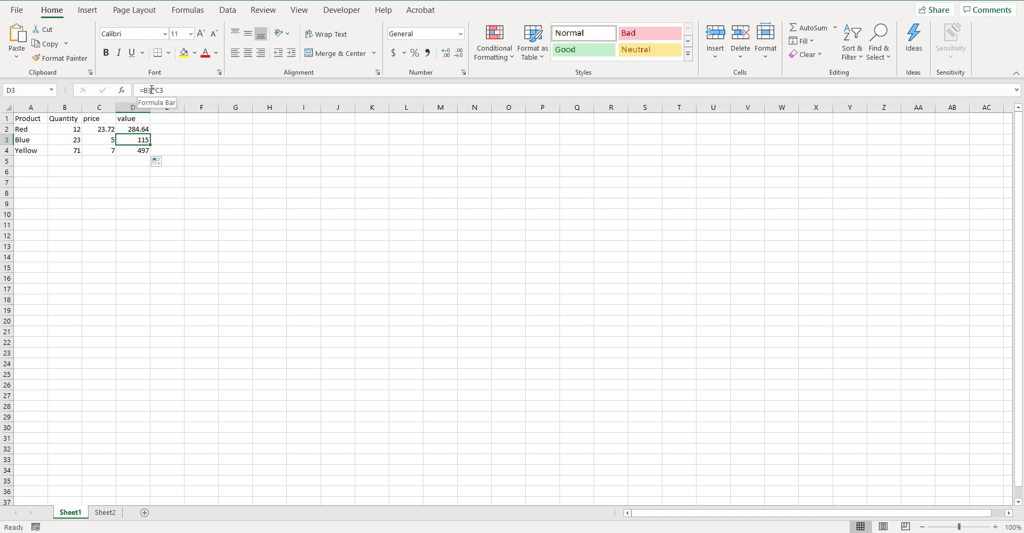
click(138, 150)
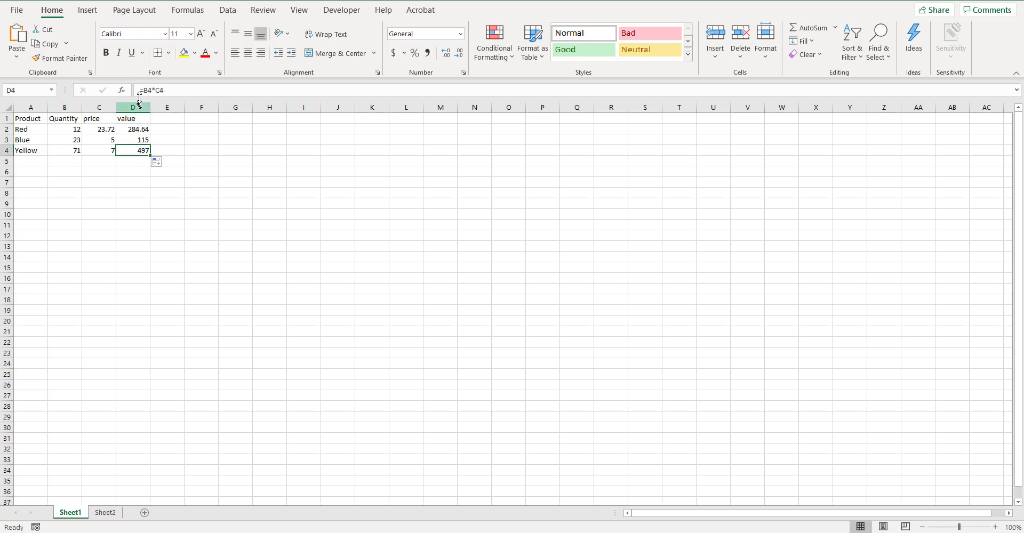
click(68, 151)
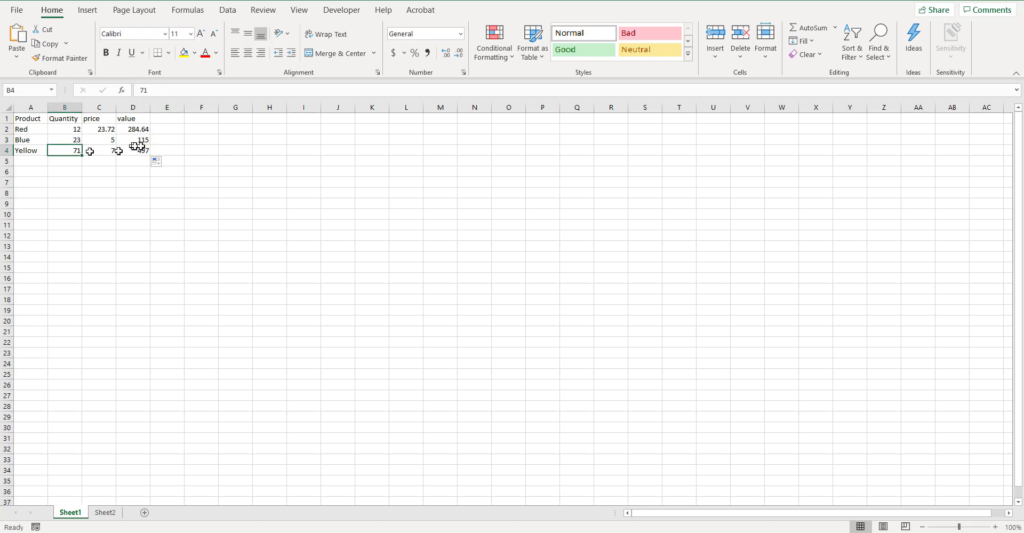
click(141, 131)
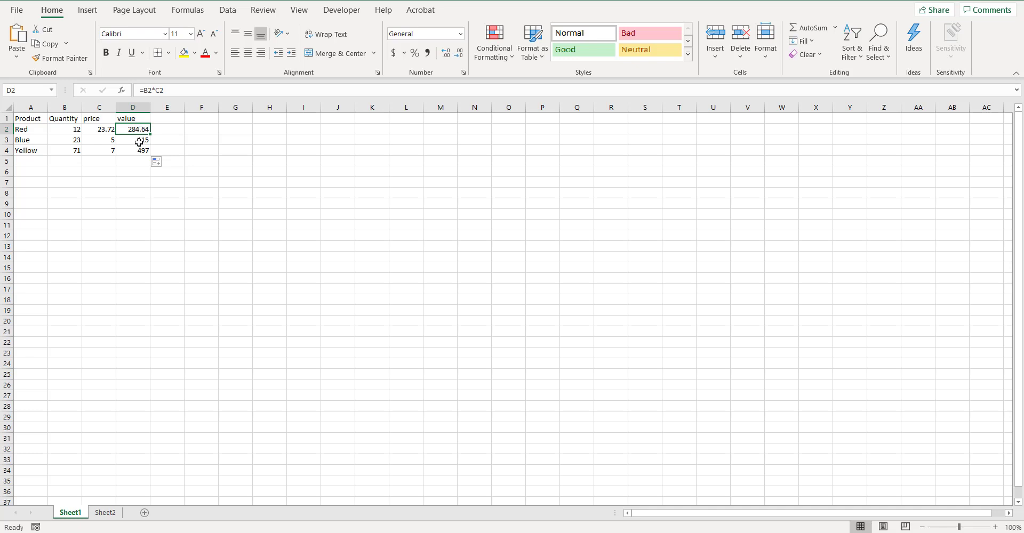
click(138, 142)
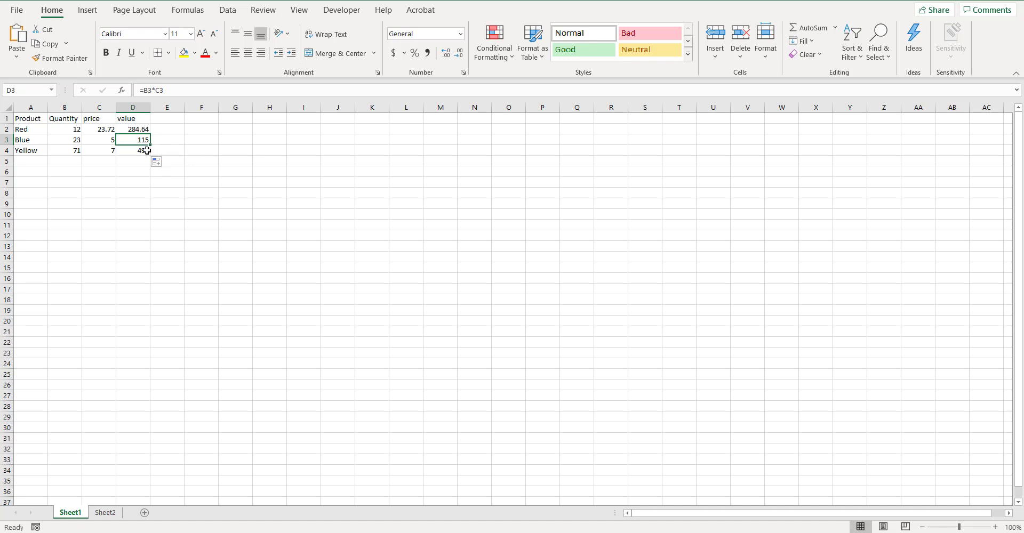
- Add the product "green" in row 5 with quantity 55 and price 10.05
click(33, 160)
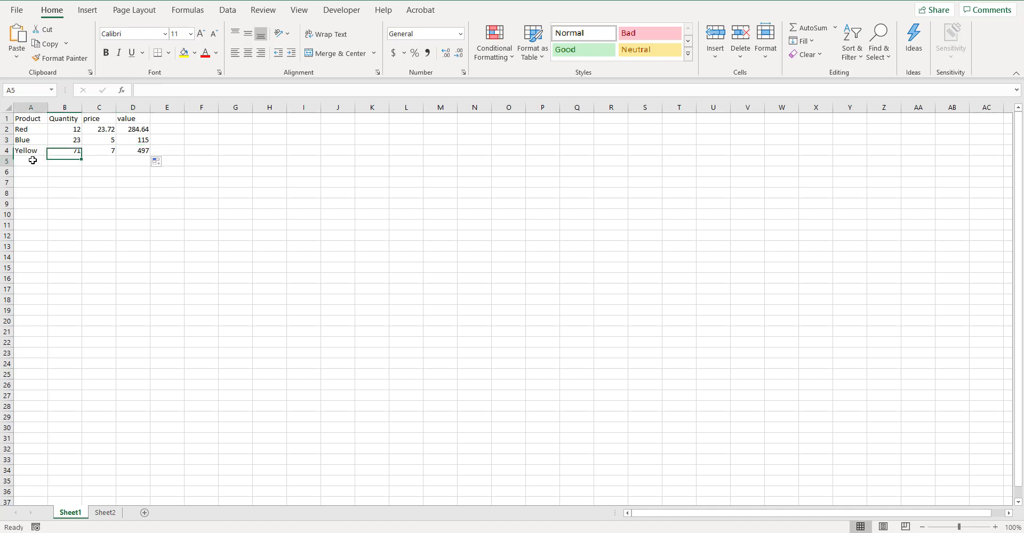
text(green)
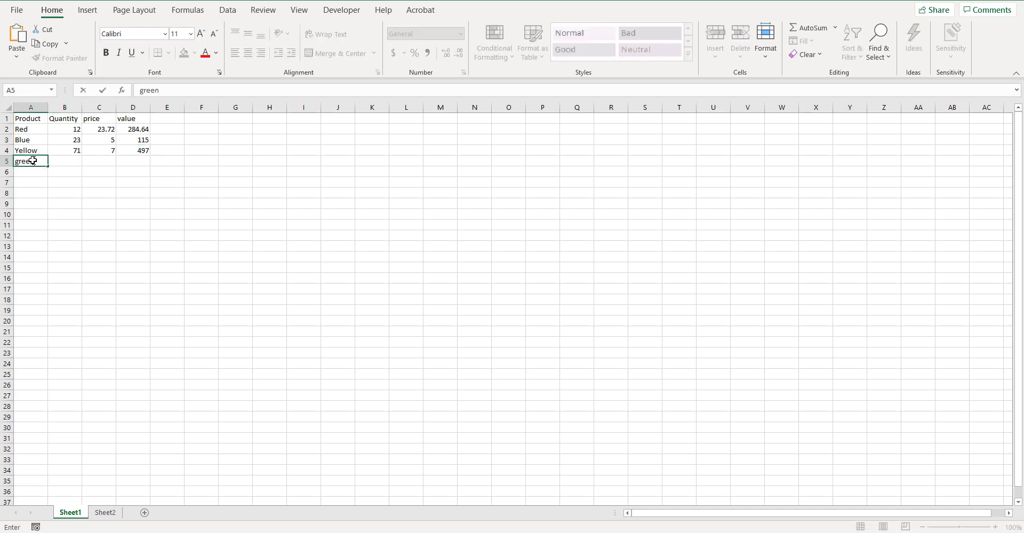
key(Tab)
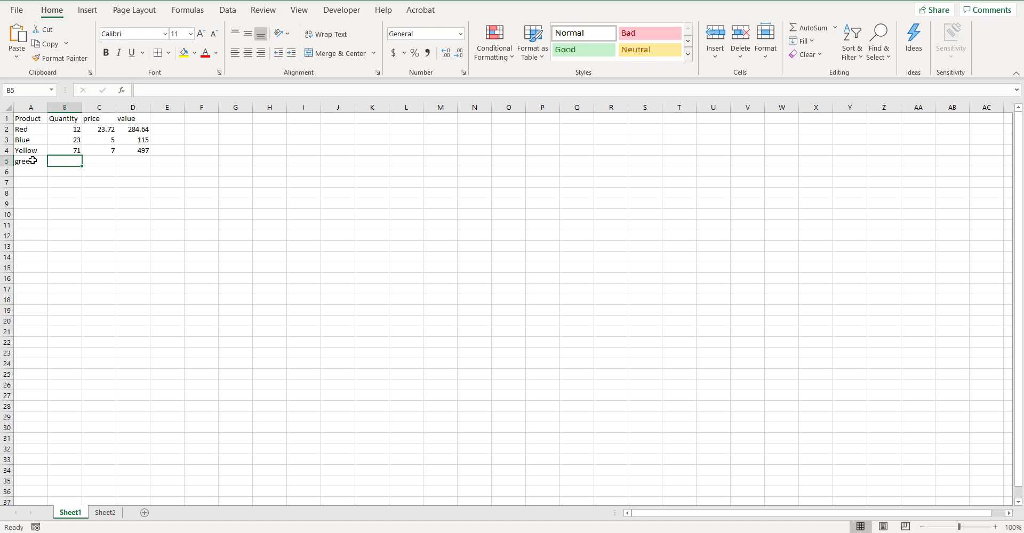
text(55)
key(Tab)
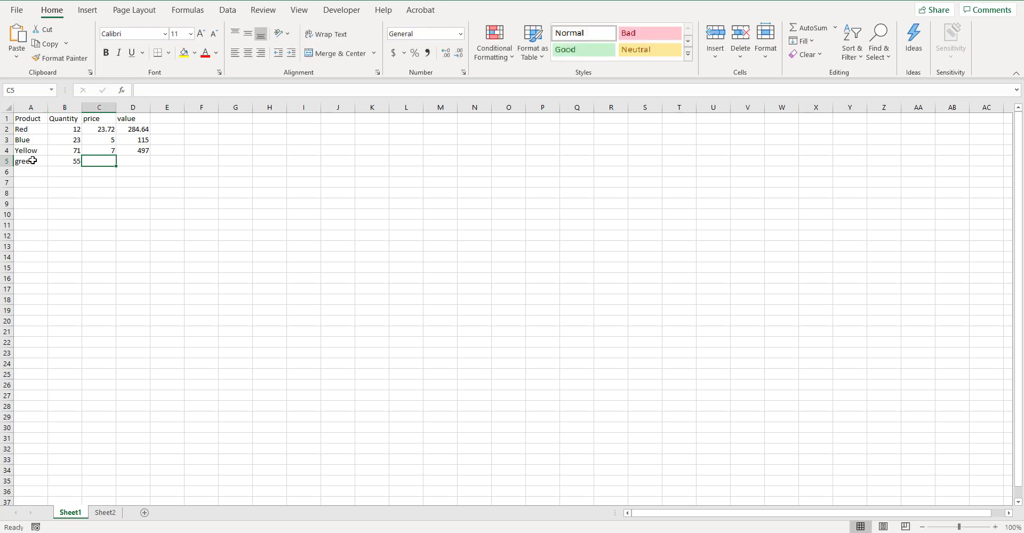
text(10.)
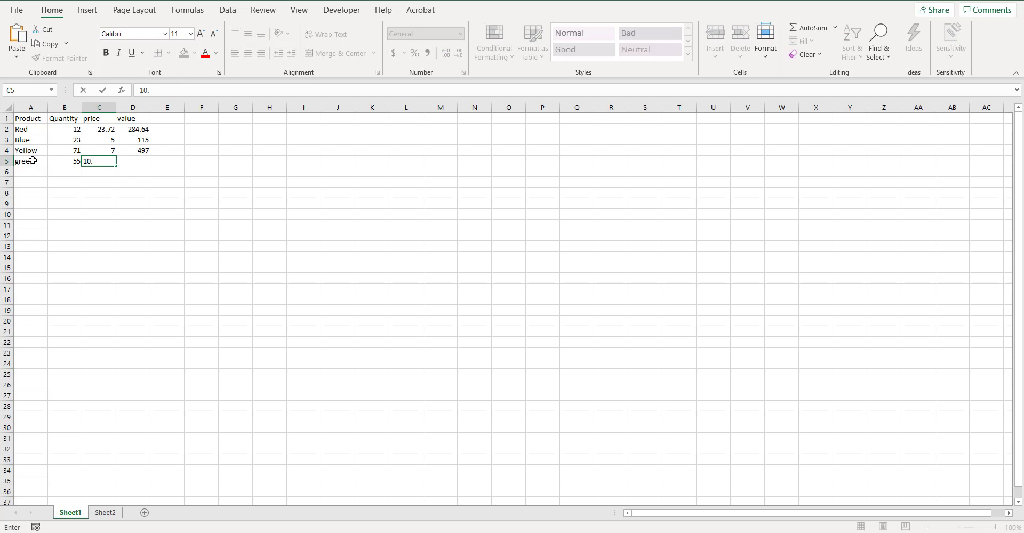
text(05)
click(62, 256)
- Extend the value formula from D4 to D5 for the green product and check the copied formula
click(140, 150)
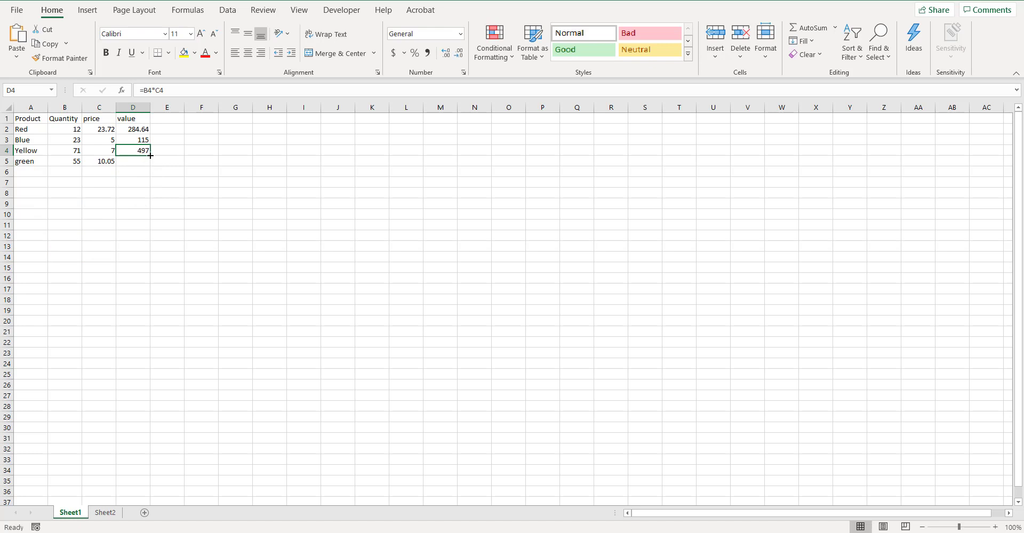
drag(151, 154, 151, 165)
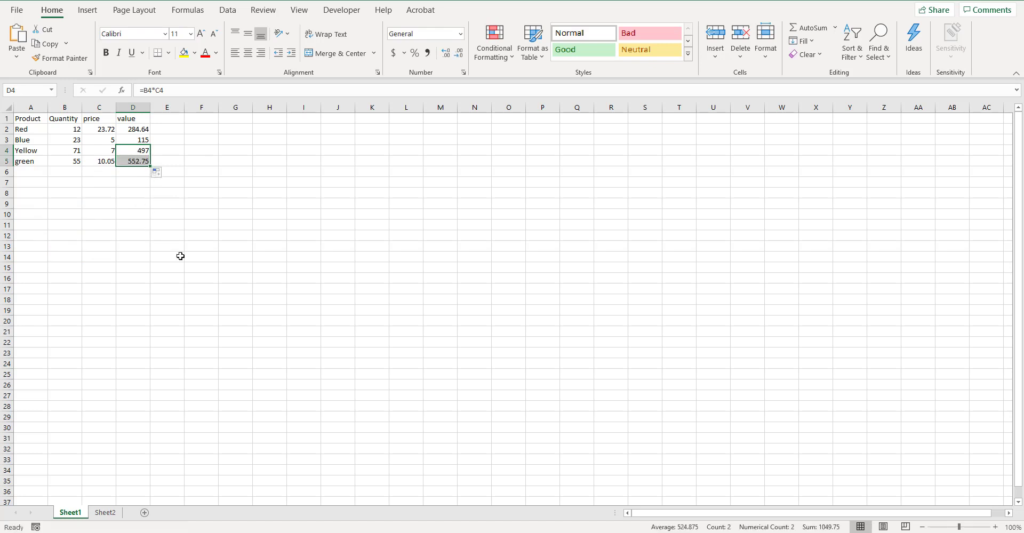
click(130, 160)
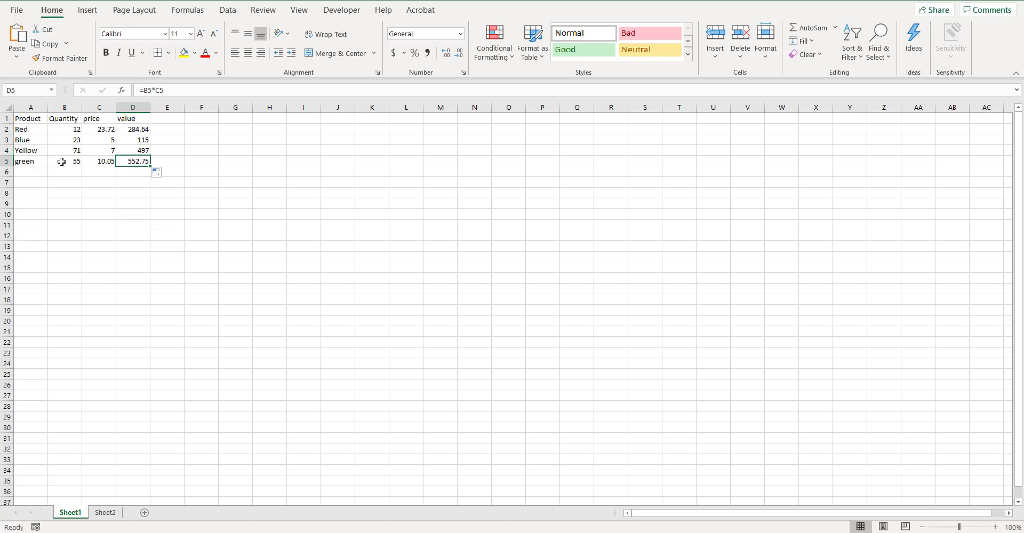
- Change the price of Blue to 36.66 and of Yellow to 12.56 in cells C3 and C4
click(102, 139)
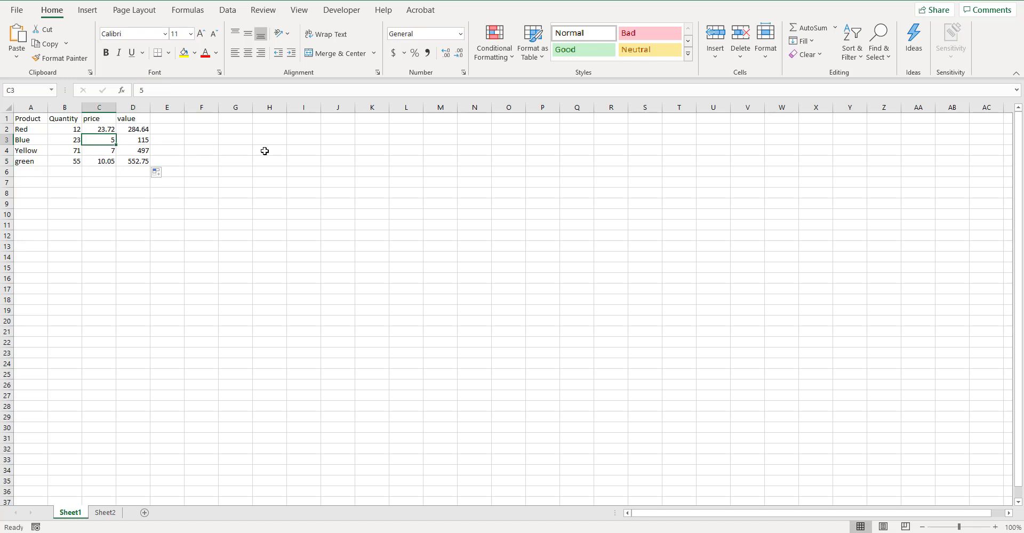
text(36.66)
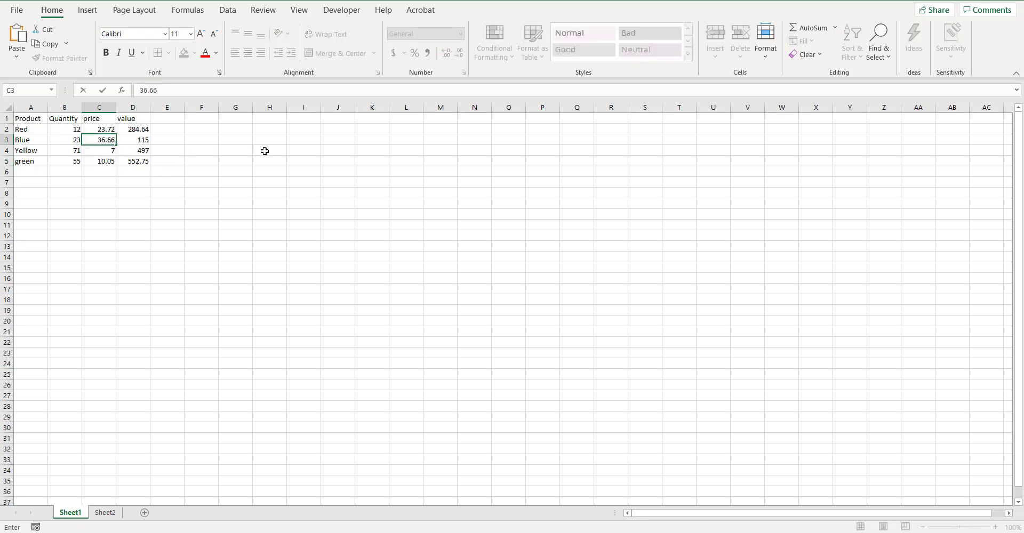
key(Return)
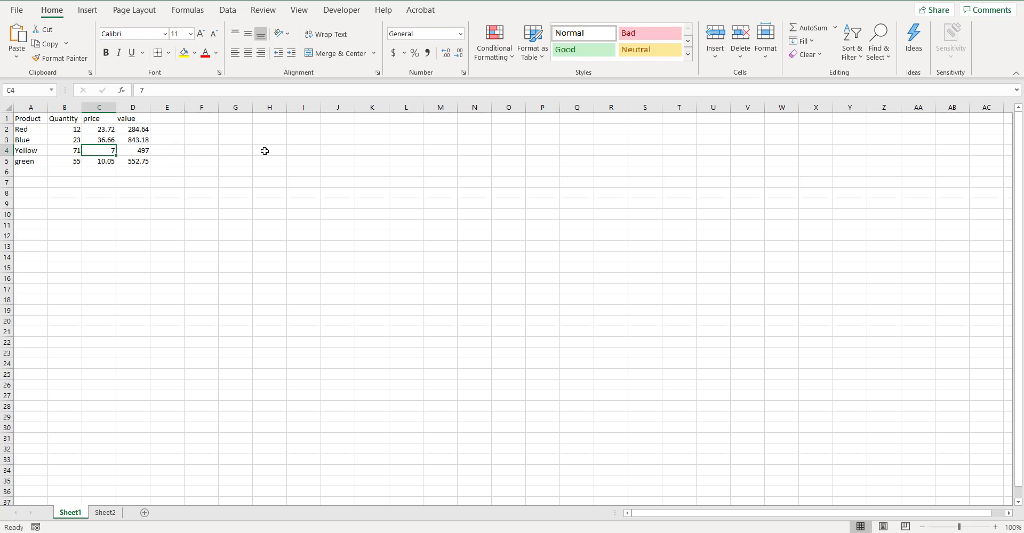
text(12.56)
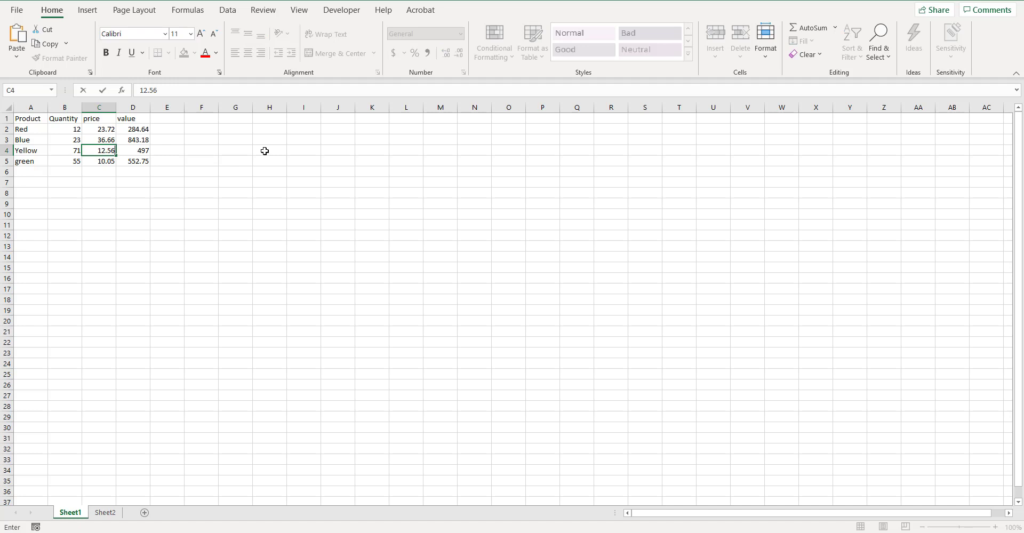
key(Return)
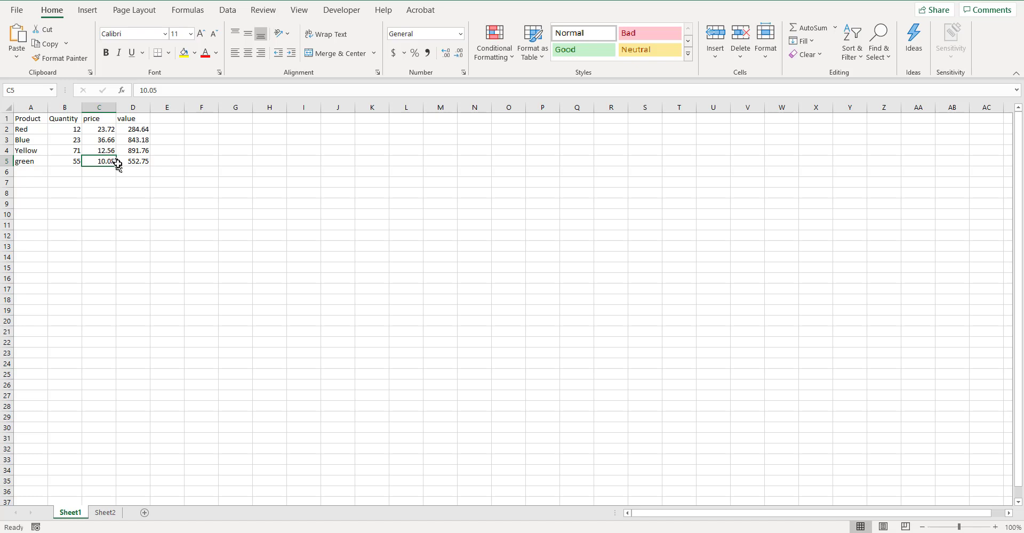
- Insert an AutoSum of the values D2:D5 in cell D6
click(129, 173)
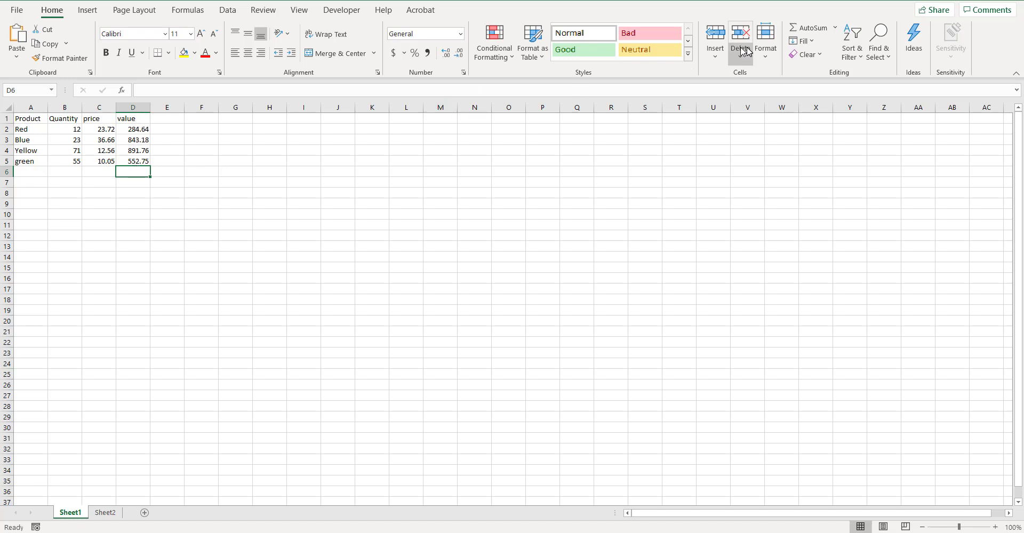
click(835, 28)
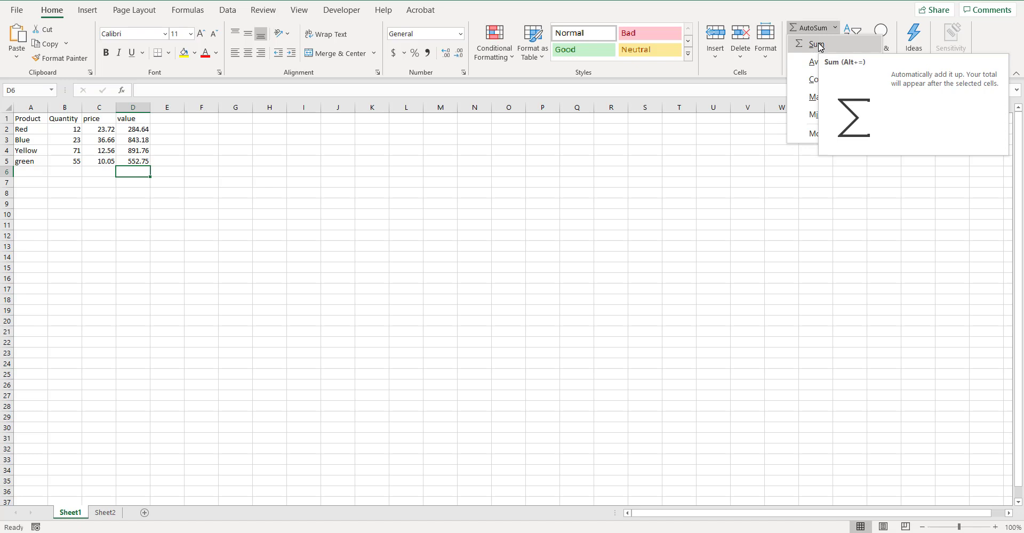
click(816, 44)
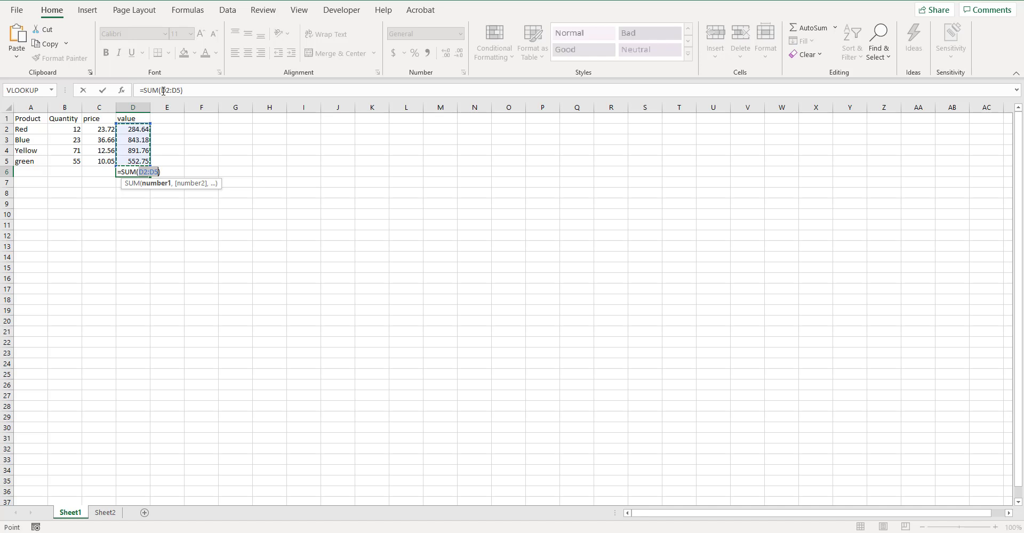
- Change the start of the D6 sum range to D3, stretch it back to D2:D5, and confirm and check the formula
click(168, 91)
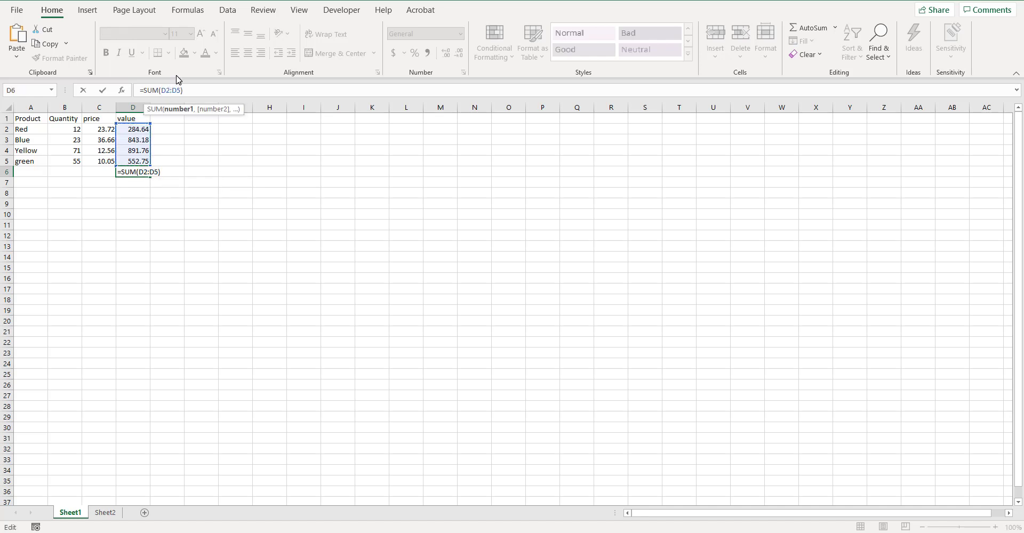
key(BackSpace)
text(3)
drag(151, 135, 151, 126)
key(Return)
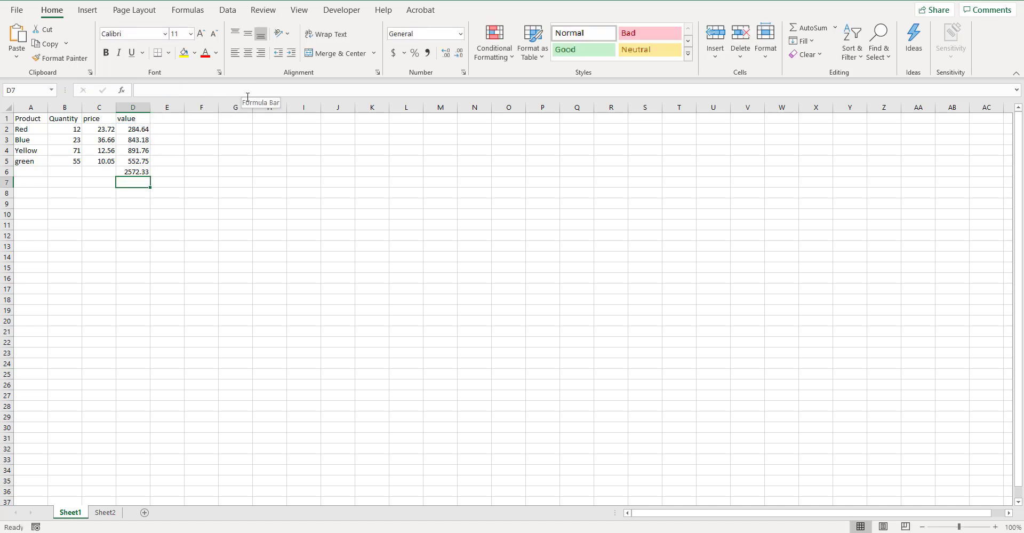
click(139, 173)
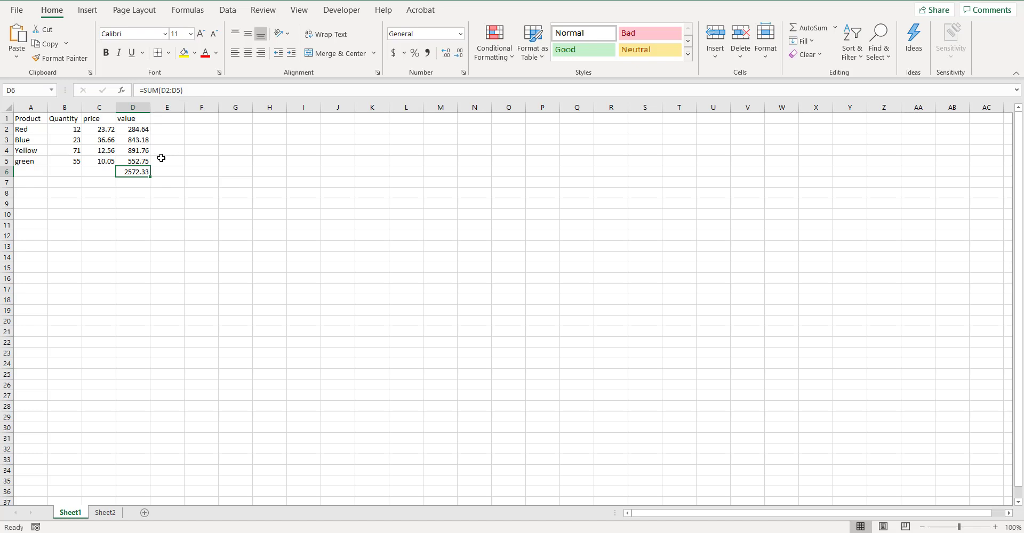
- Format the prices in C2:C5 with the Currency number format
click(103, 129)
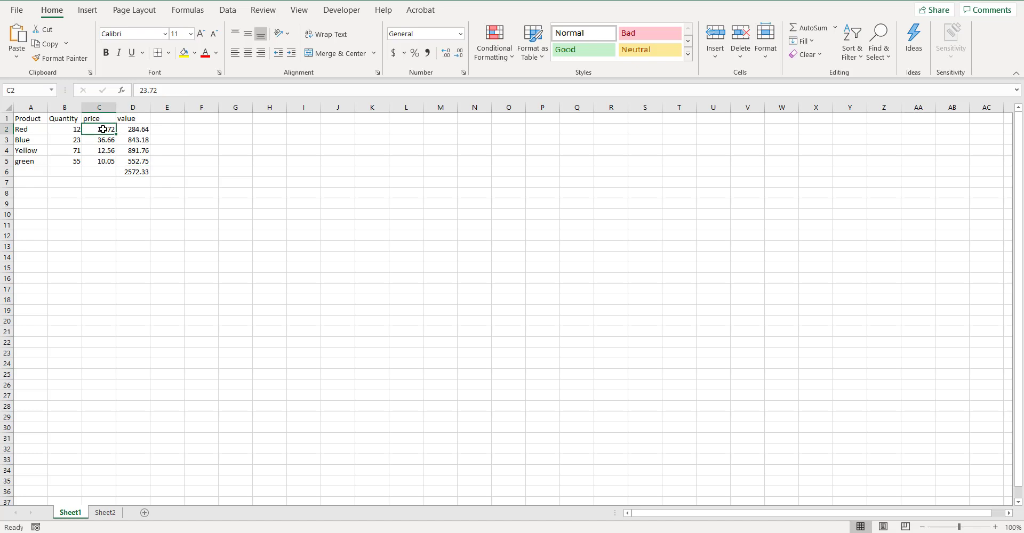
drag(103, 129, 103, 157)
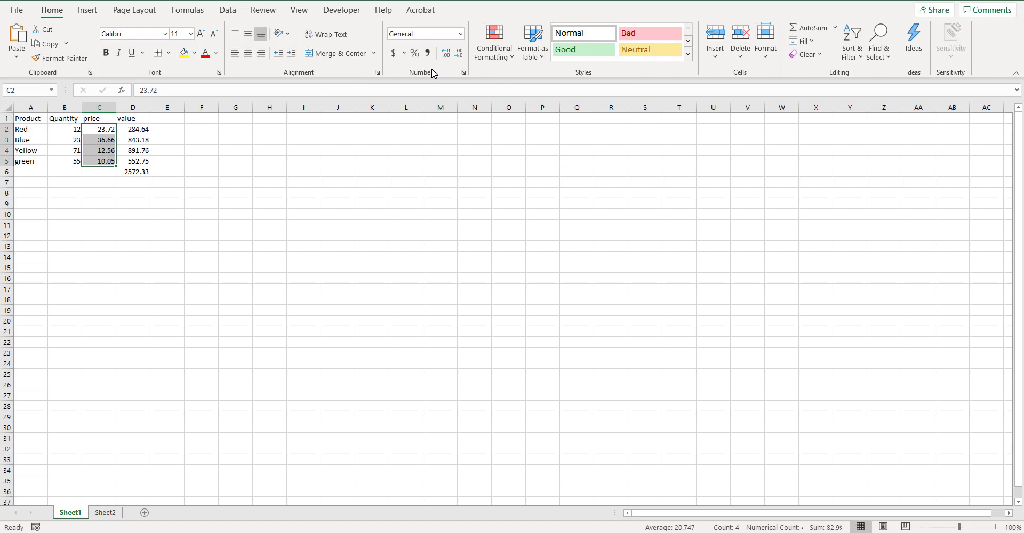
click(460, 34)
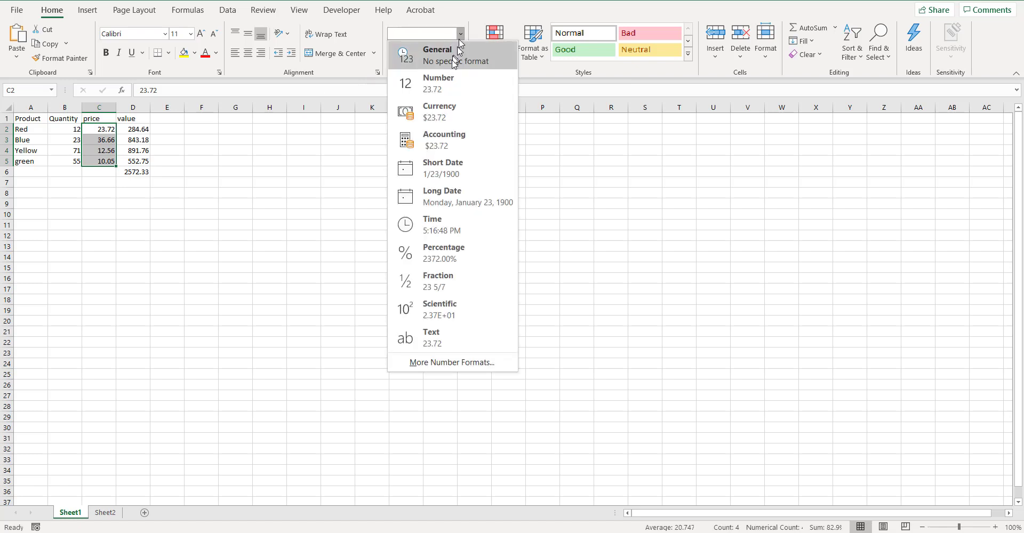
click(451, 116)
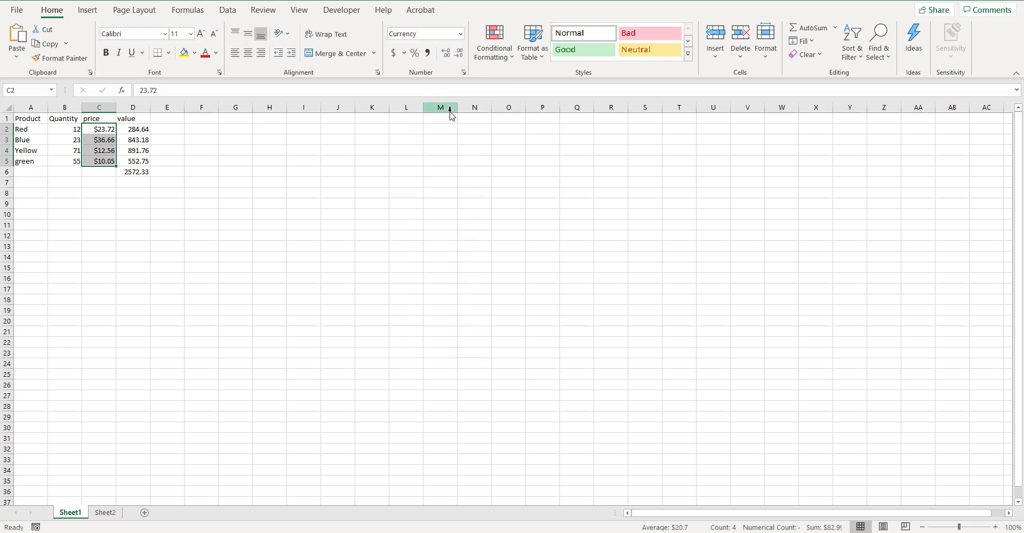
click(178, 334)
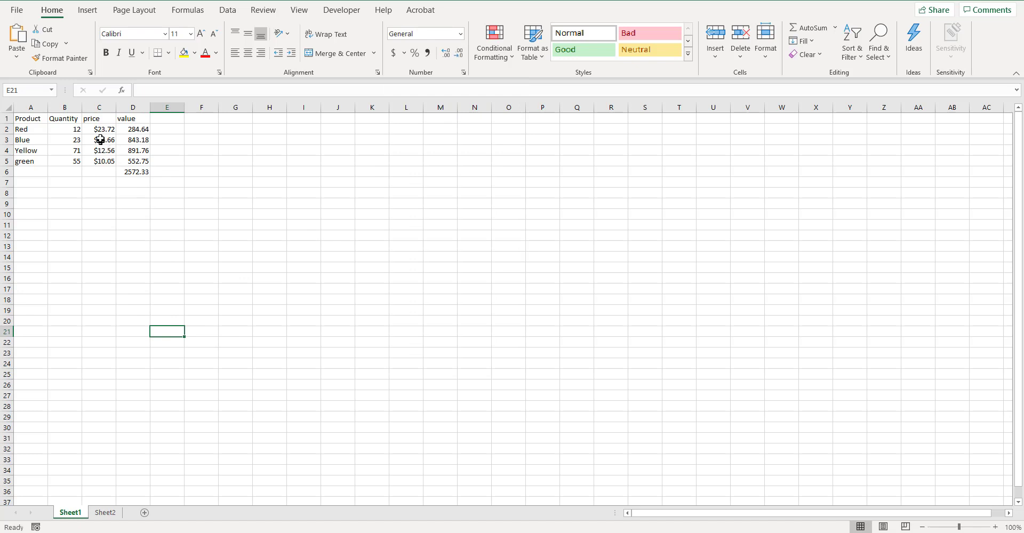
- Format the values and their total in D2:D6 with the Accounting number format
click(133, 129)
drag(134, 130, 136, 172)
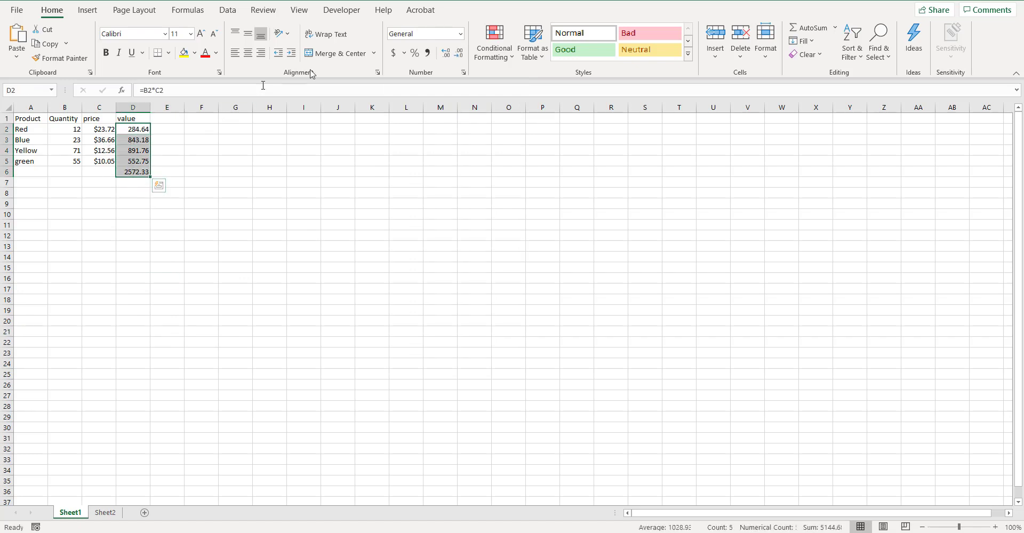
click(460, 34)
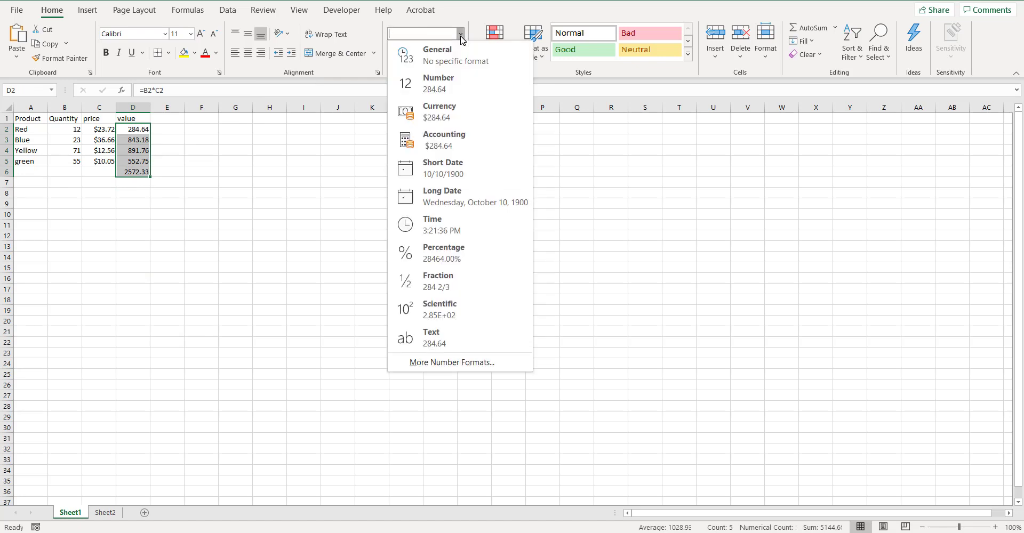
click(451, 141)
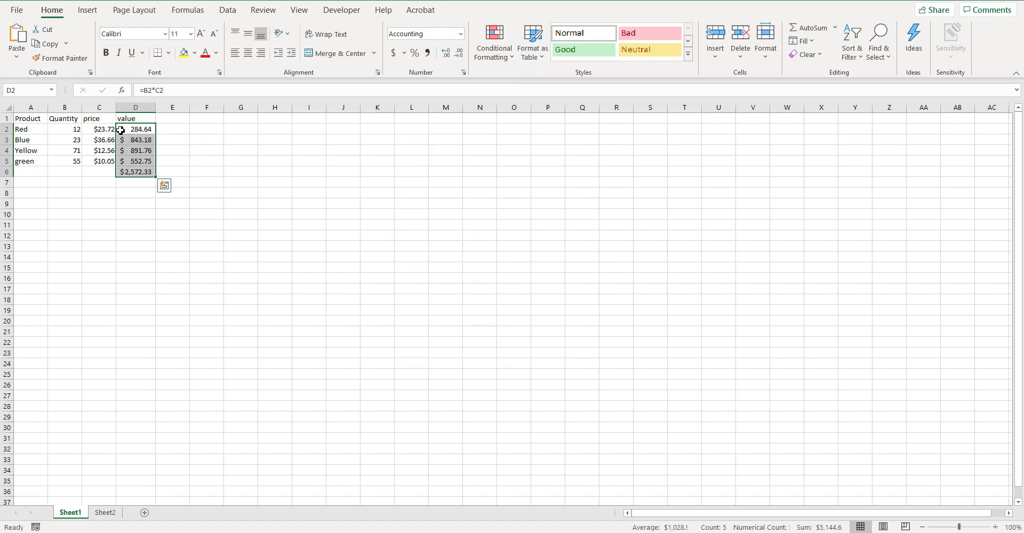
click(213, 161)
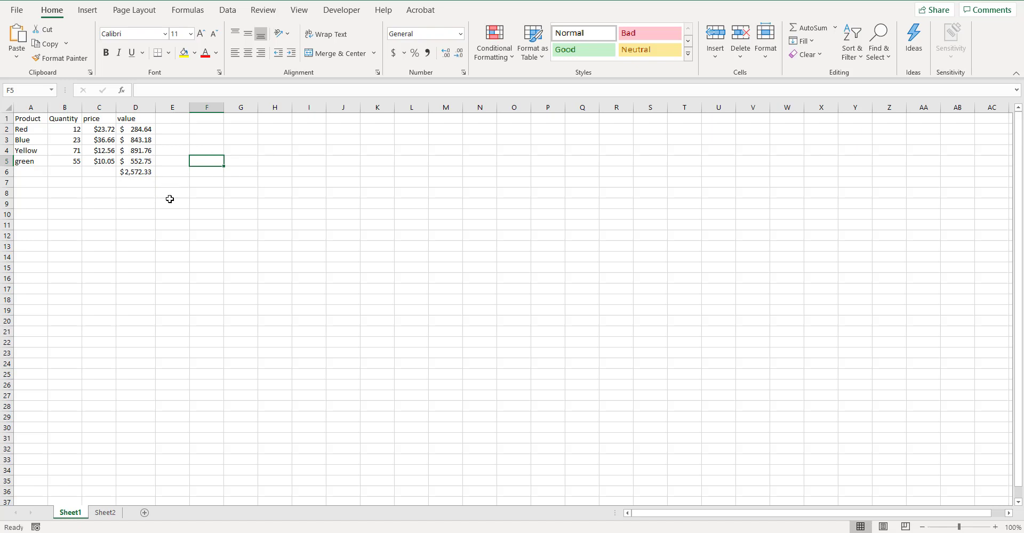
- Reduce D2:D6 to zero decimal places and restore the display to two decimals
click(133, 130)
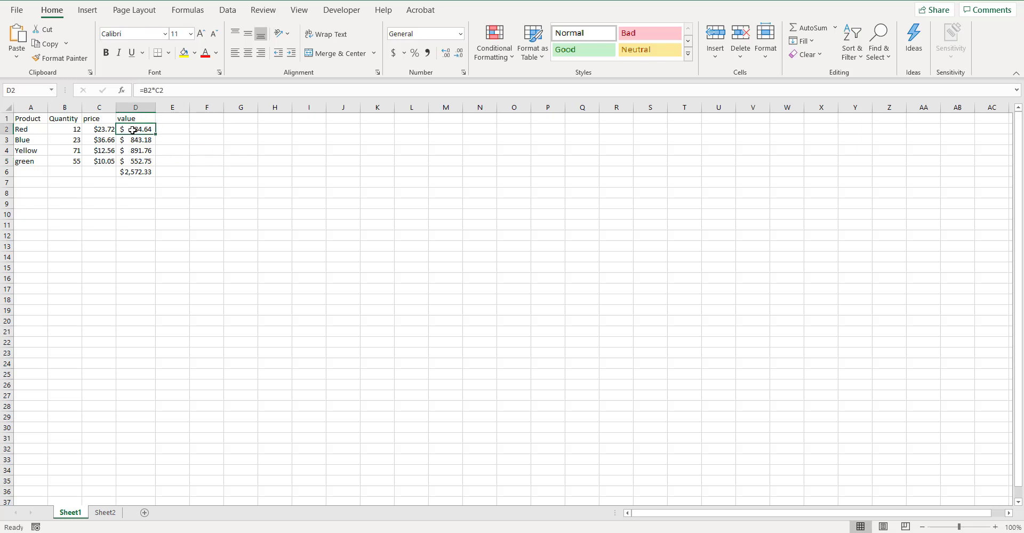
drag(132, 130, 136, 171)
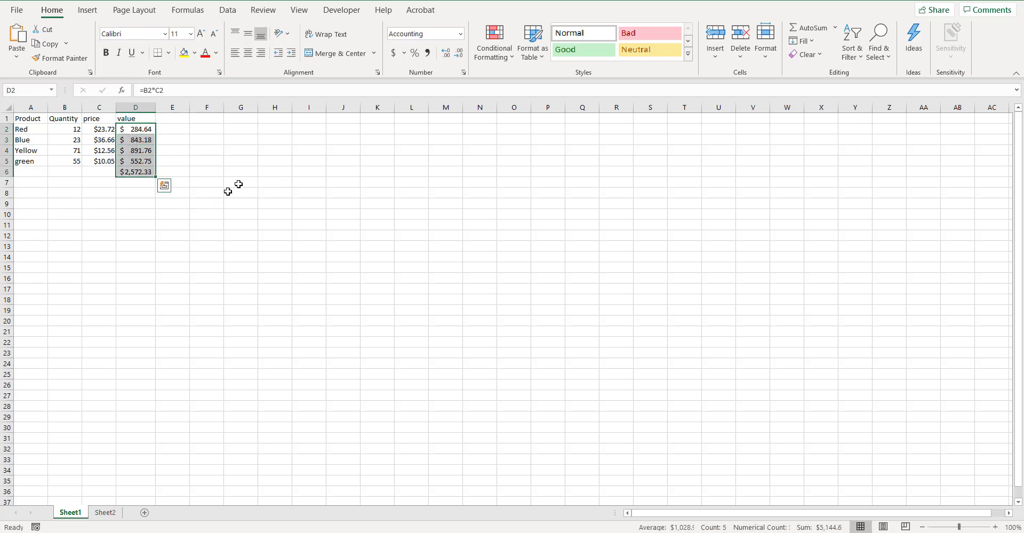
click(459, 54)
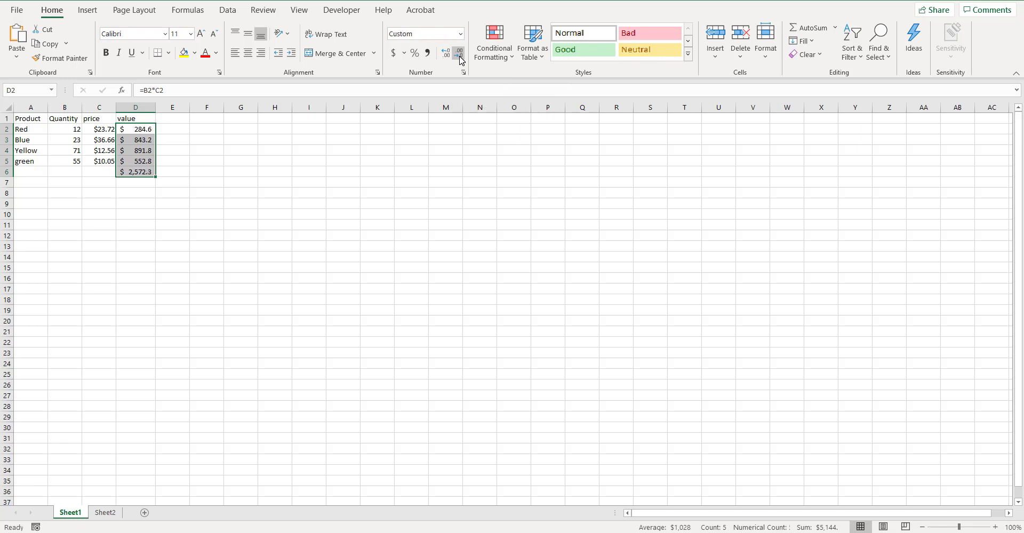
click(459, 54)
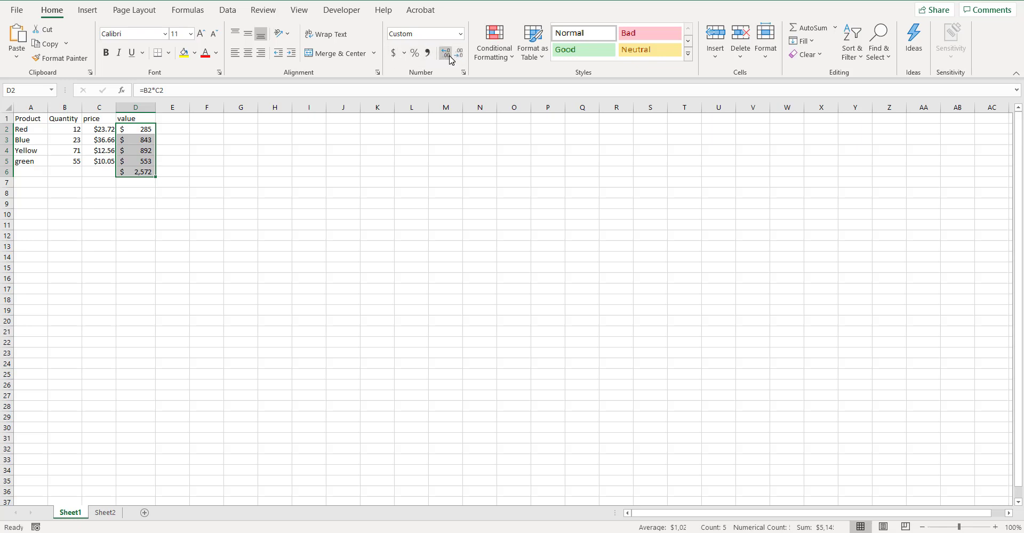
click(450, 56)
click(450, 57)
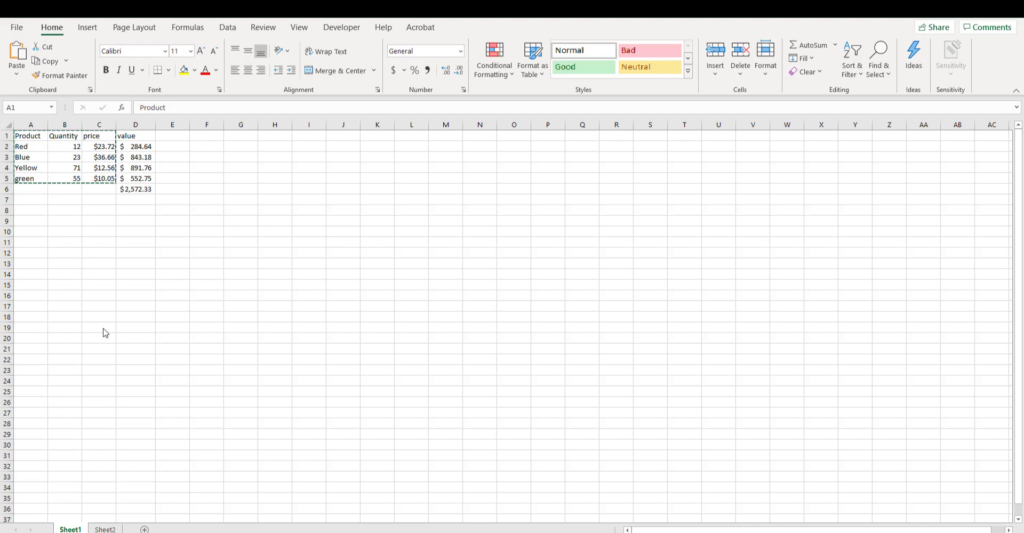
- Review the value formulas in D2 to D5 to see which quantity and price cells each row multiplies
click(201, 276)
click(207, 230)
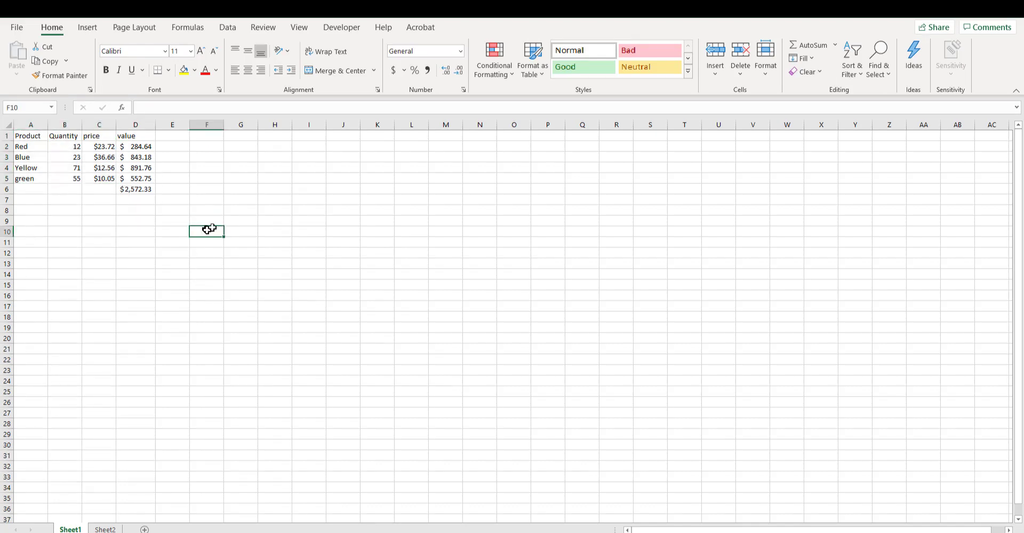
click(136, 149)
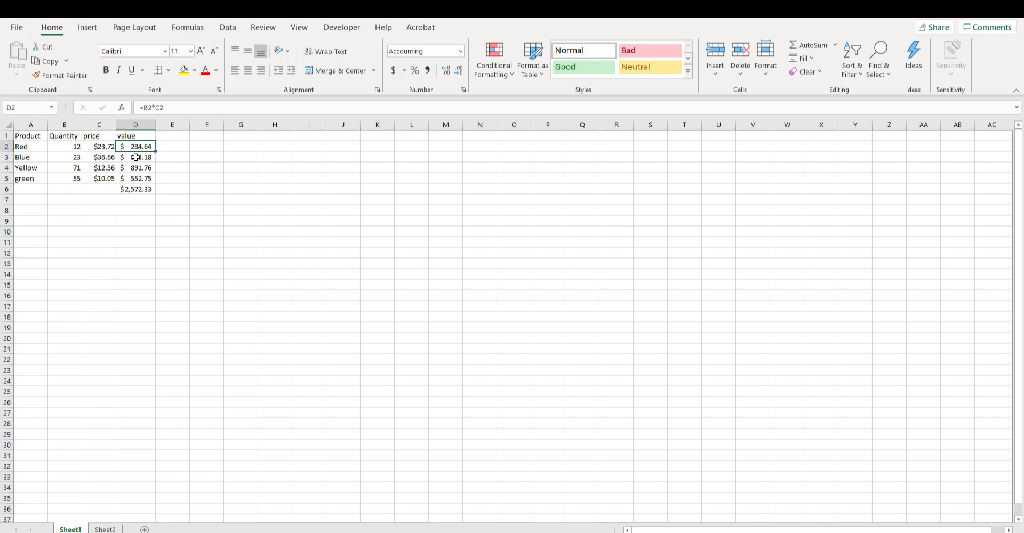
click(136, 157)
click(138, 168)
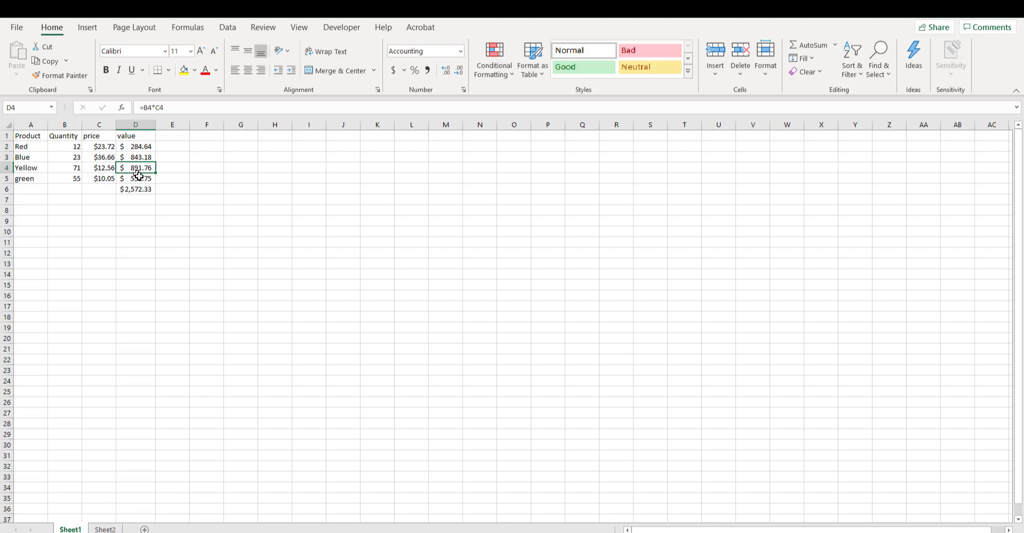
click(139, 178)
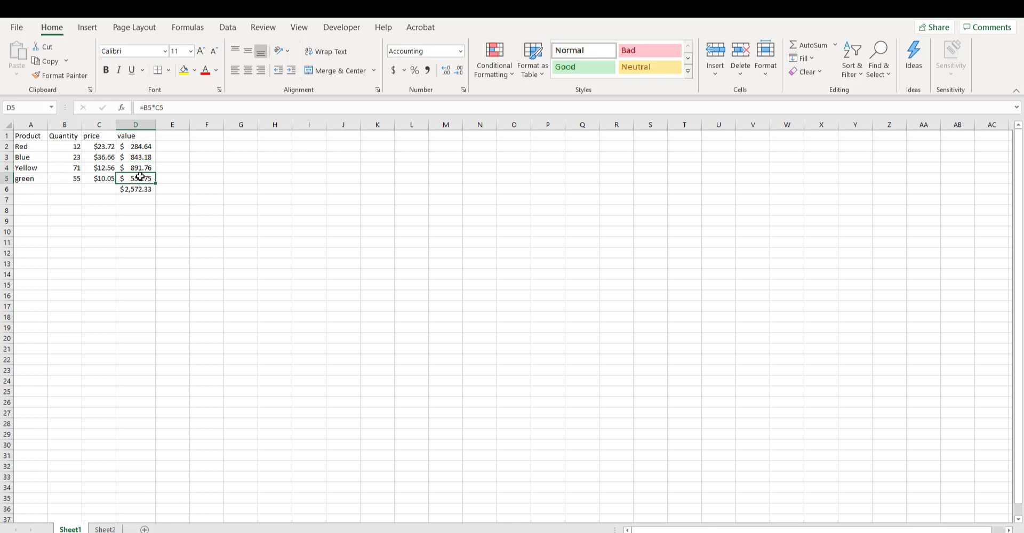
- Copy the product, quantity and price table A1:C5 and paste it with its formatting at A18
drag(19, 137, 97, 185)
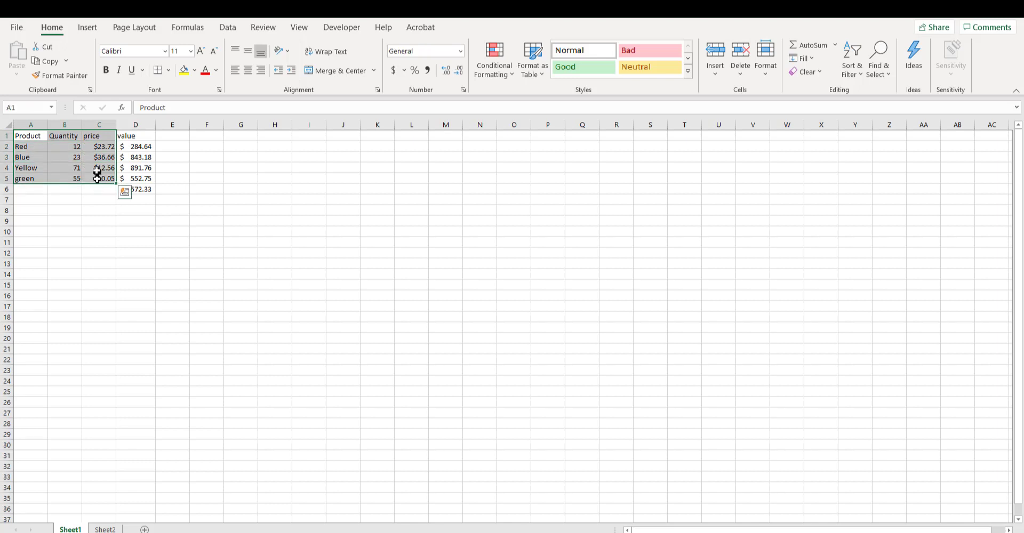
right_click(97, 171)
click(139, 200)
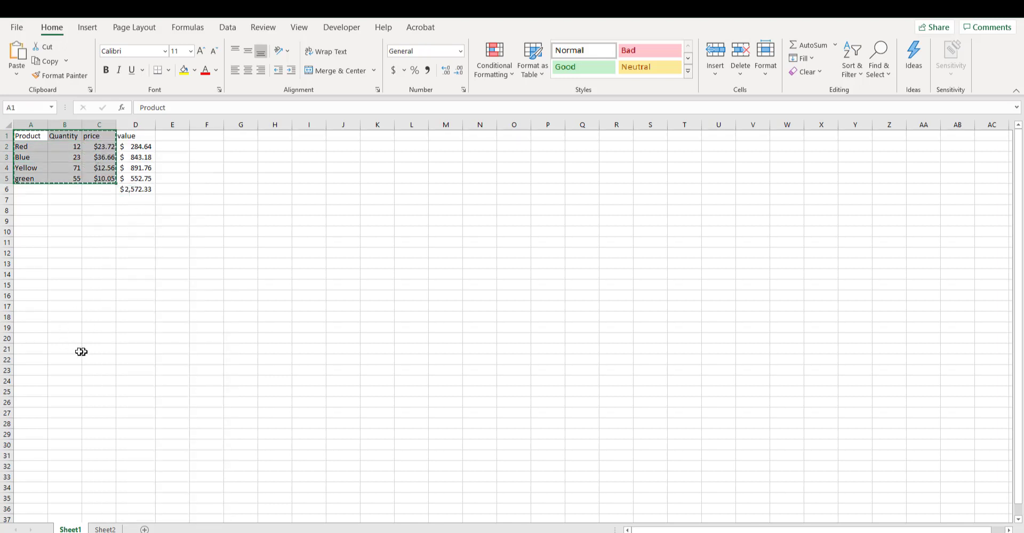
click(29, 316)
right_click(30, 318)
click(63, 284)
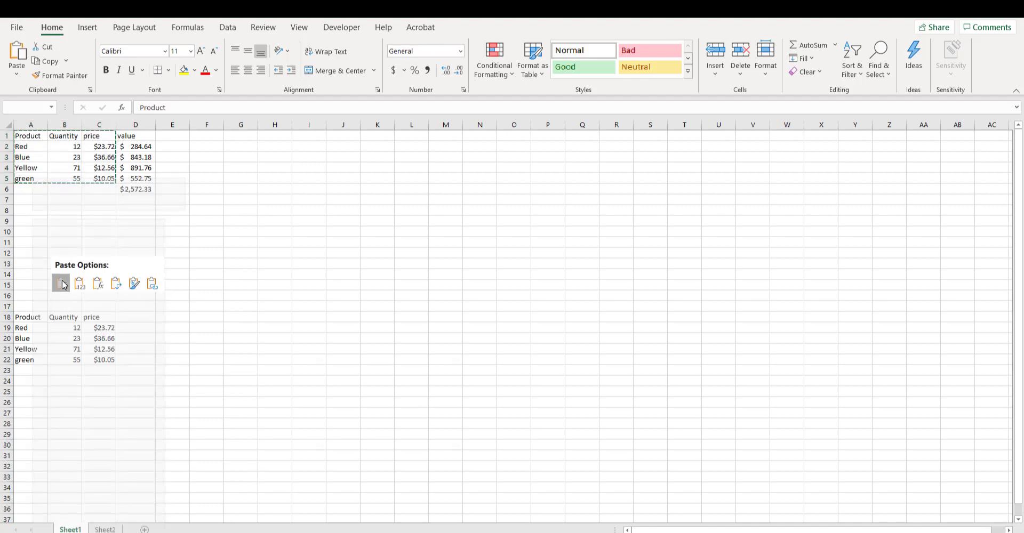
click(169, 338)
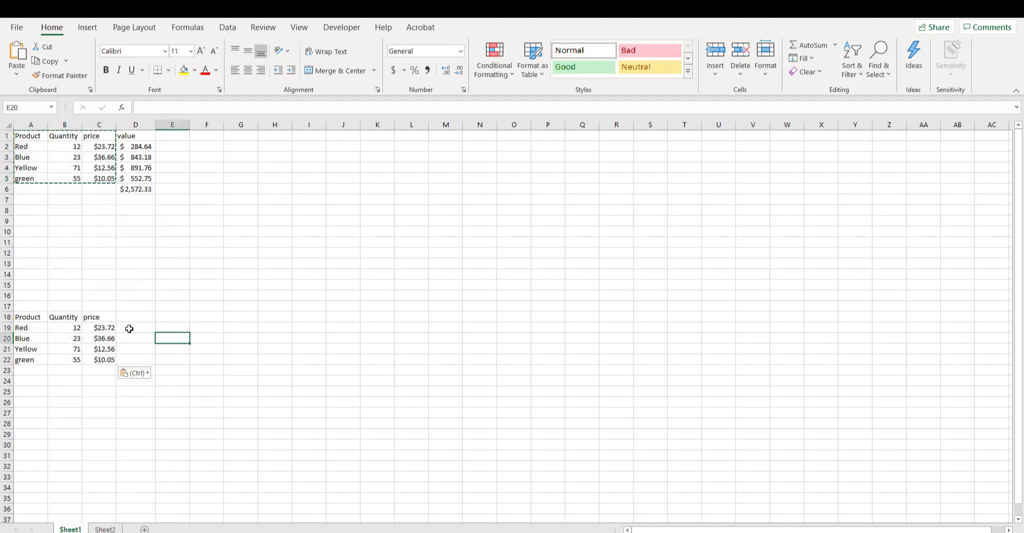
- Enter the rate 0.15 in cell H18, beside the copied table
click(275, 318)
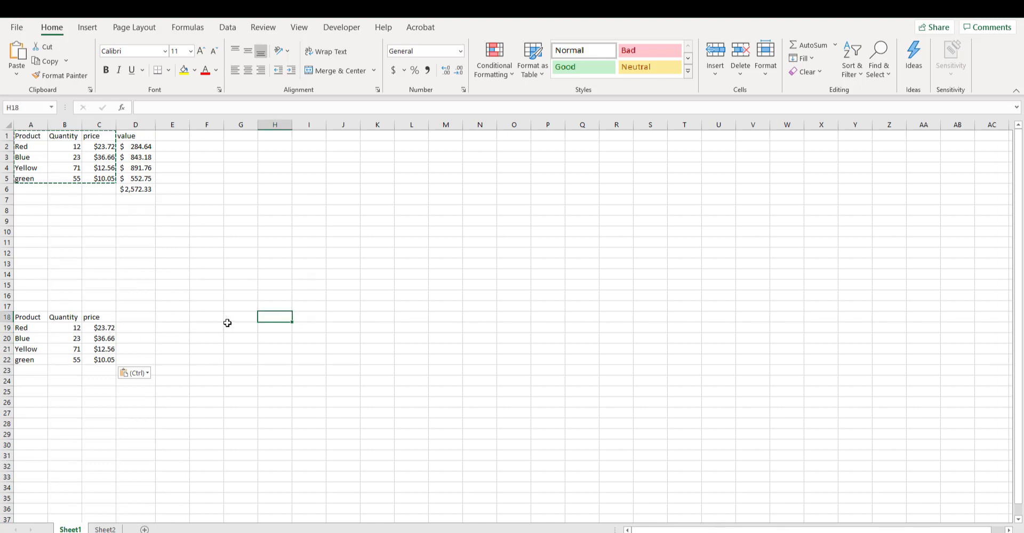
text(.15)
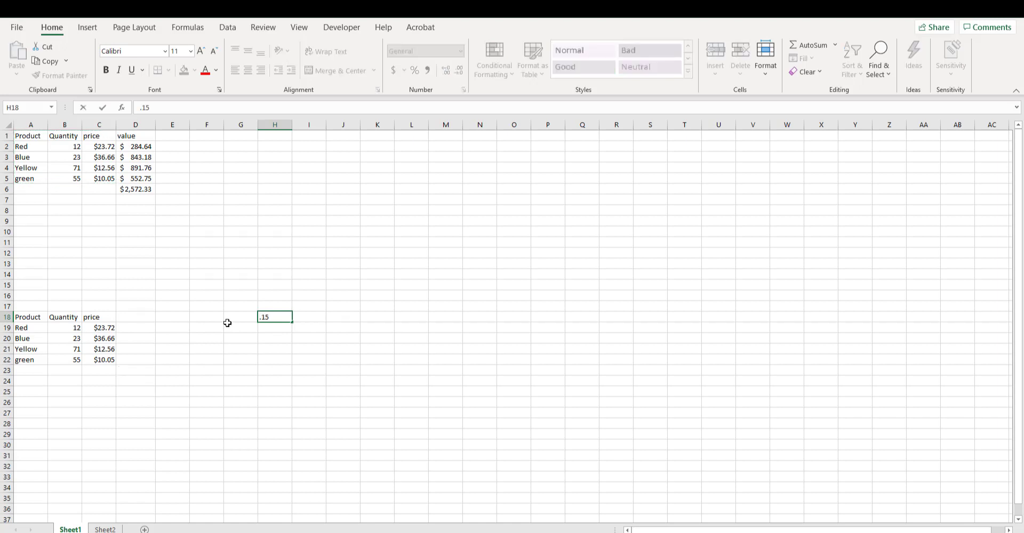
key(Return)
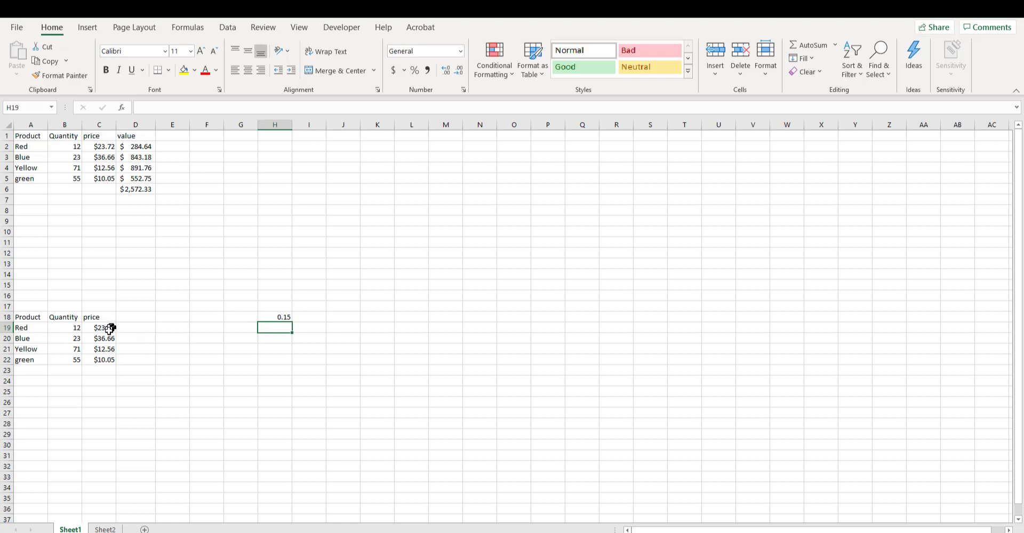
click(135, 327)
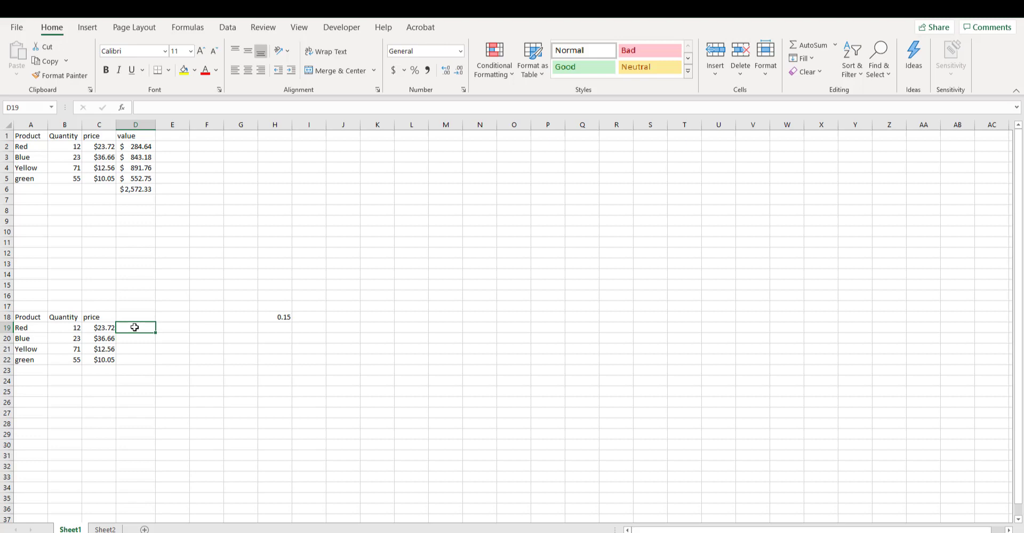
text(=)
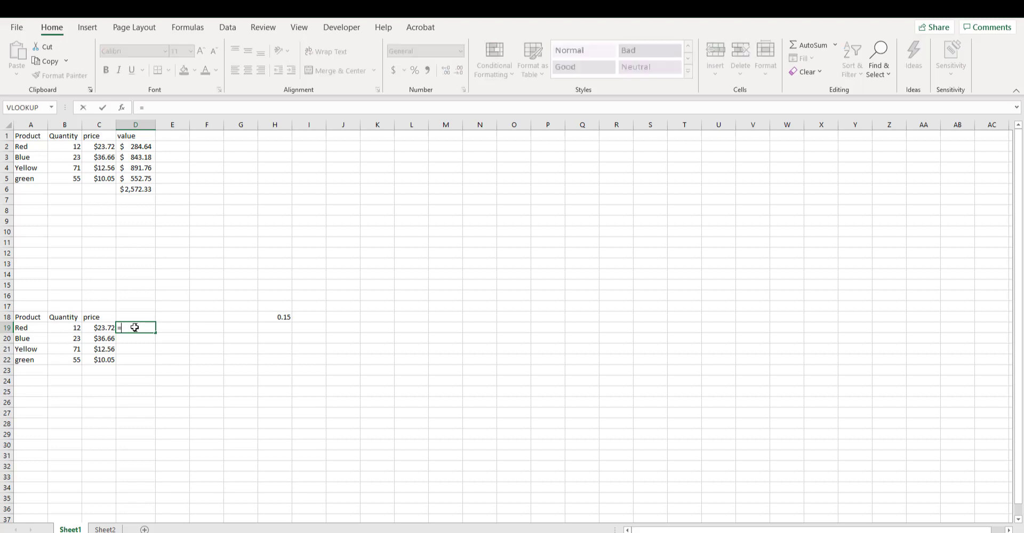
click(129, 317)
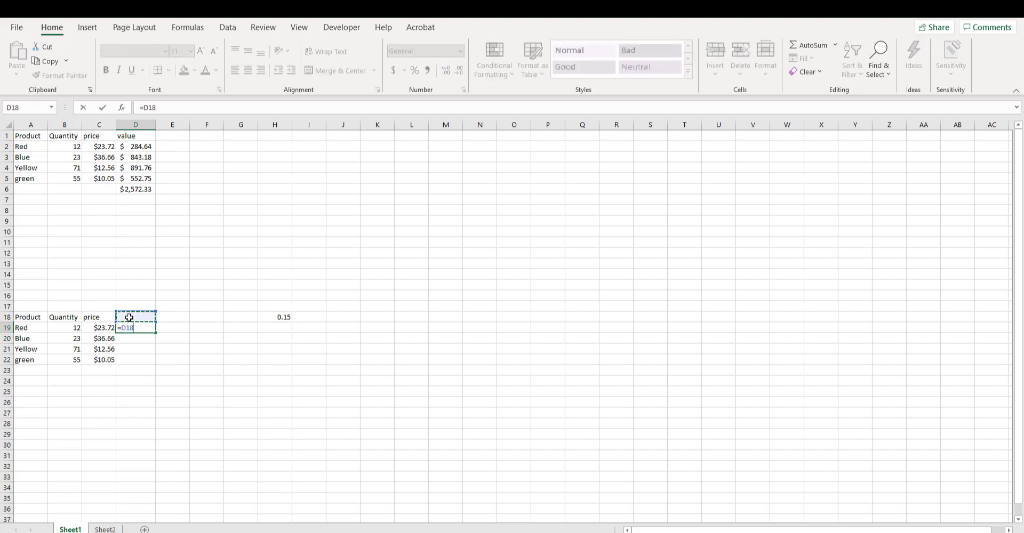
text(new price)
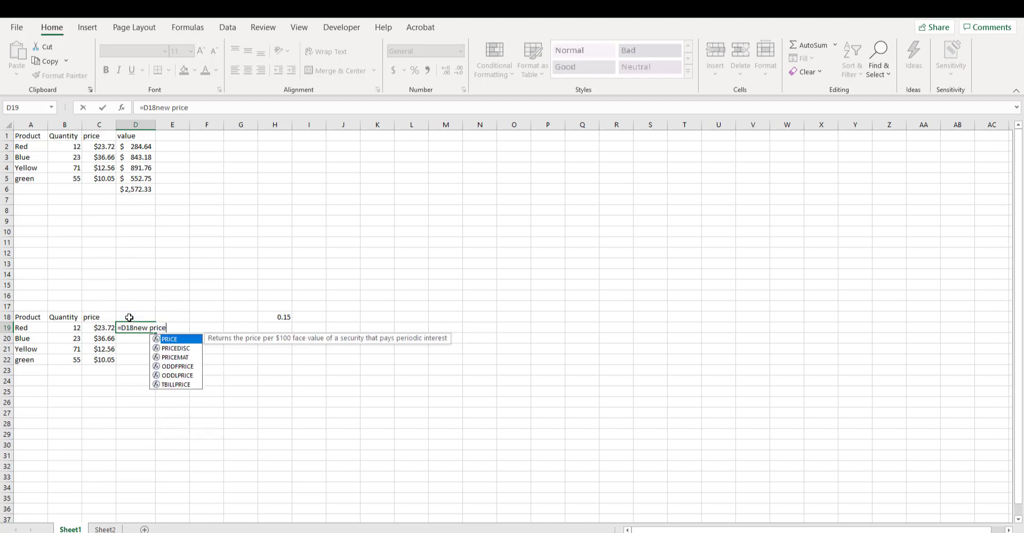
key(Return)
- Enter the header "new price" in D18 and clear the mistaken entry from D19
key(Up)
key(Up)
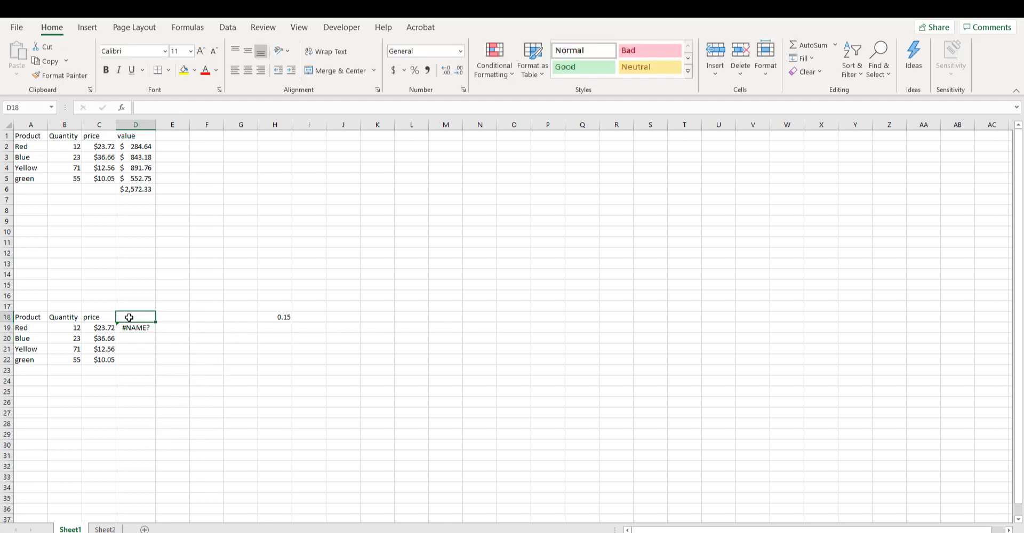
text(new price)
key(Return)
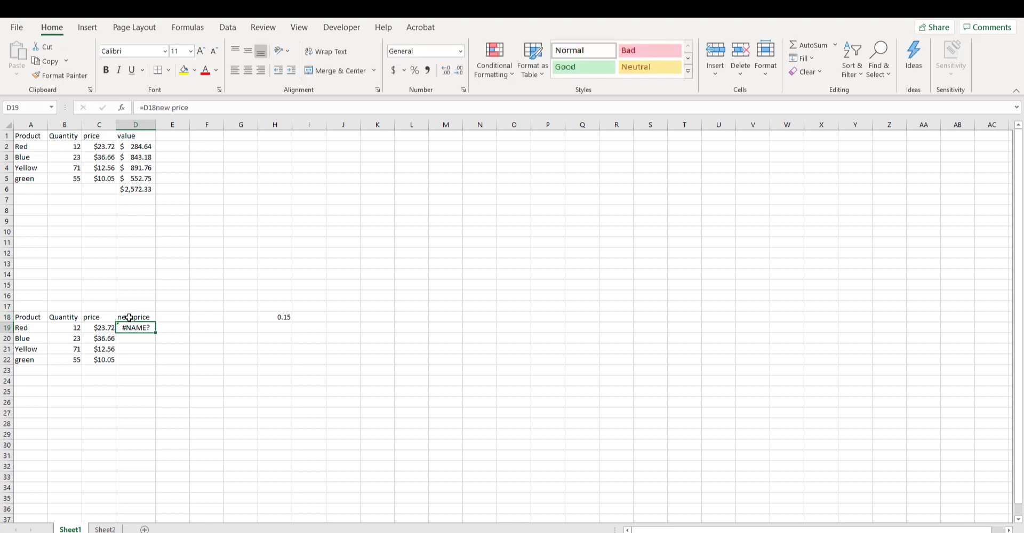
key(Delete)
- Enter the formula =C19*H18 in D19 to multiply Red's price by the rate
double_click(128, 329)
text(=)
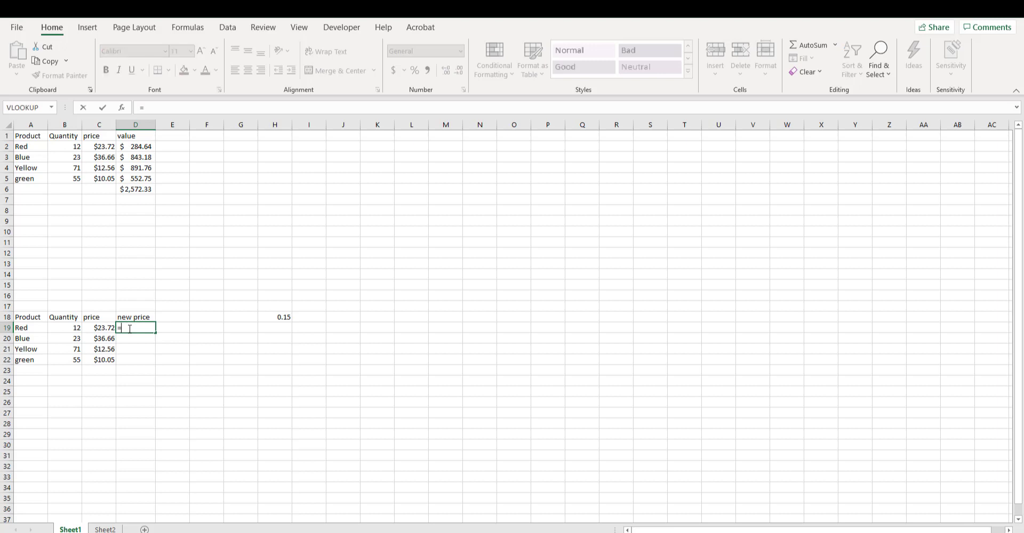
click(95, 330)
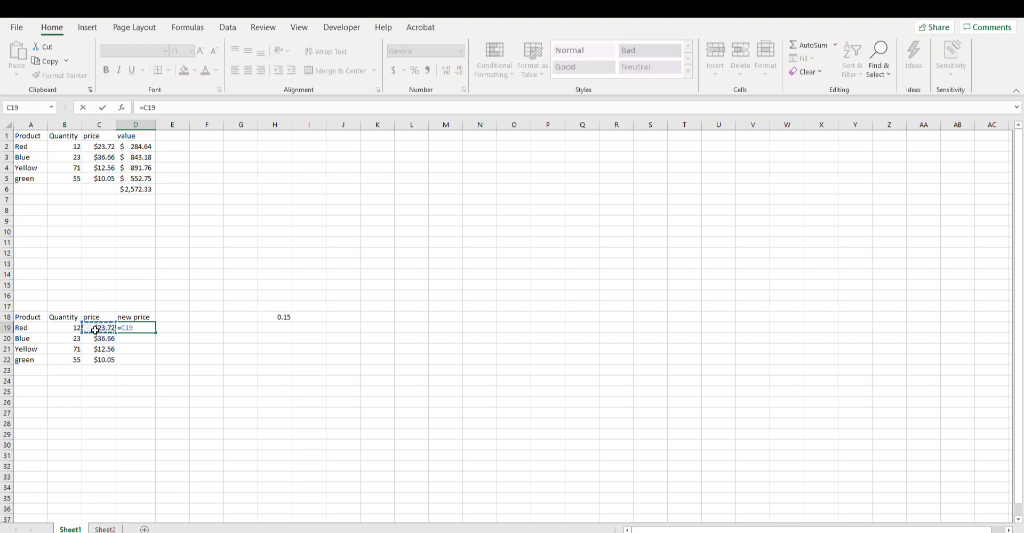
text(*)
click(285, 320)
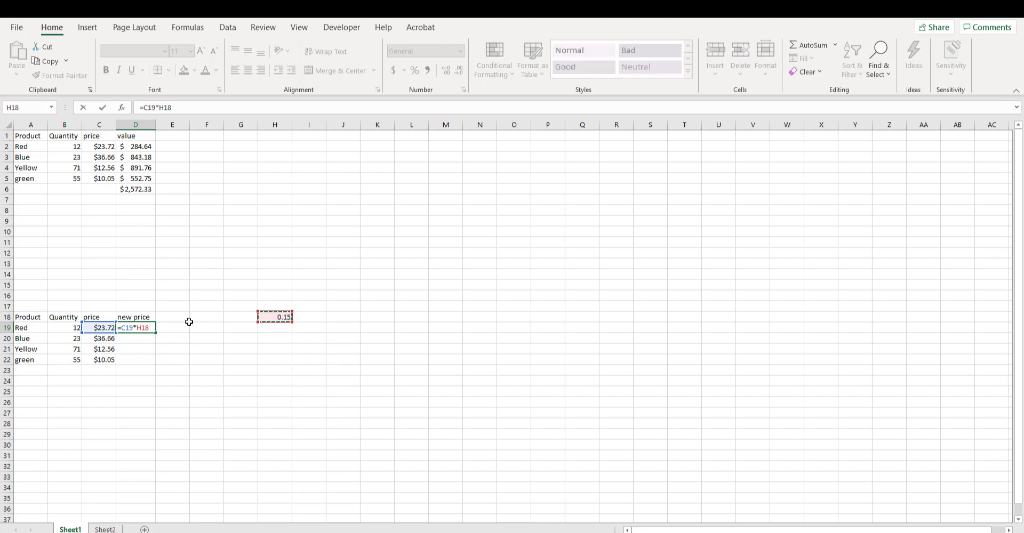
key(Return)
- Extend the D19 formula to =C19*H18+C19 so the increase is added to the original price
click(137, 330)
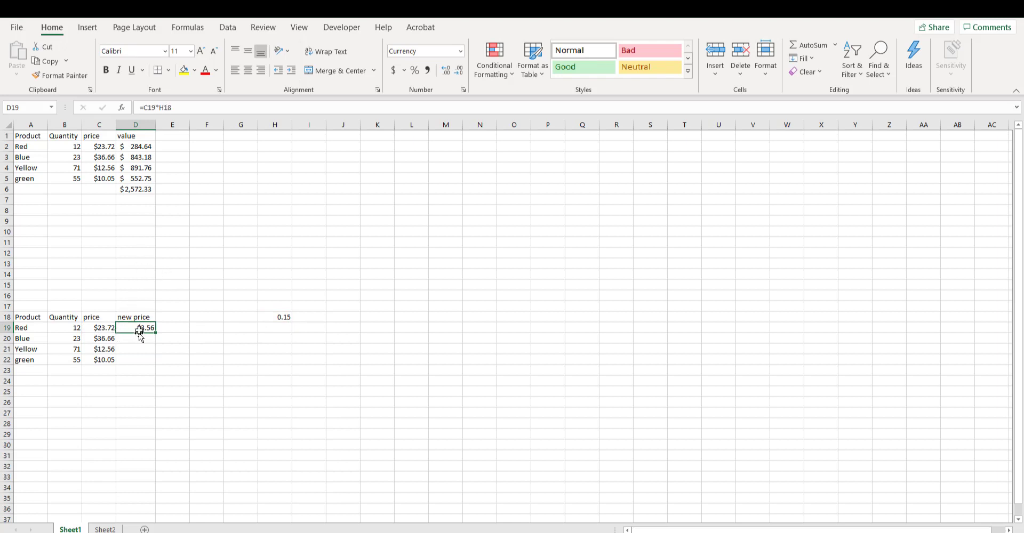
click(176, 107)
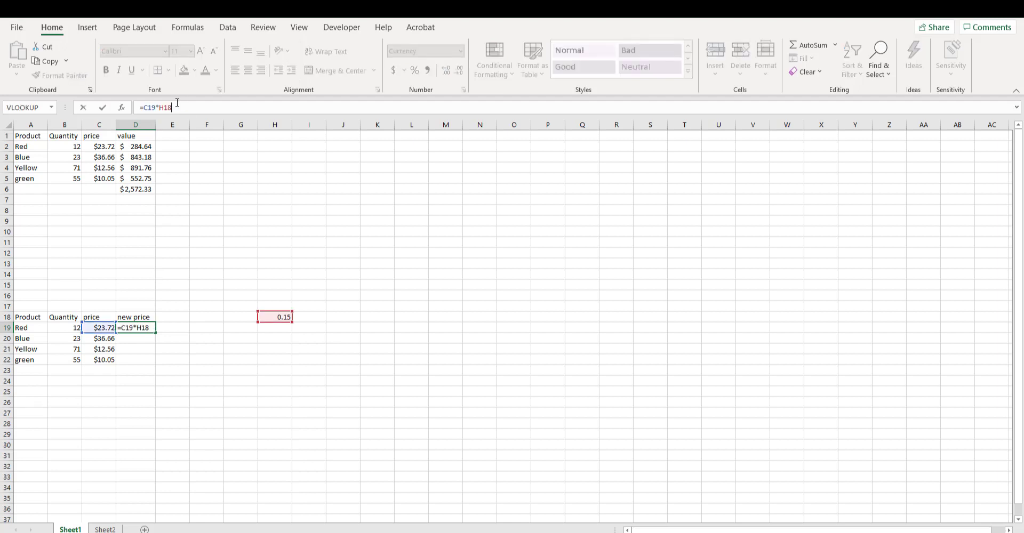
text(+)
click(97, 328)
key(Return)
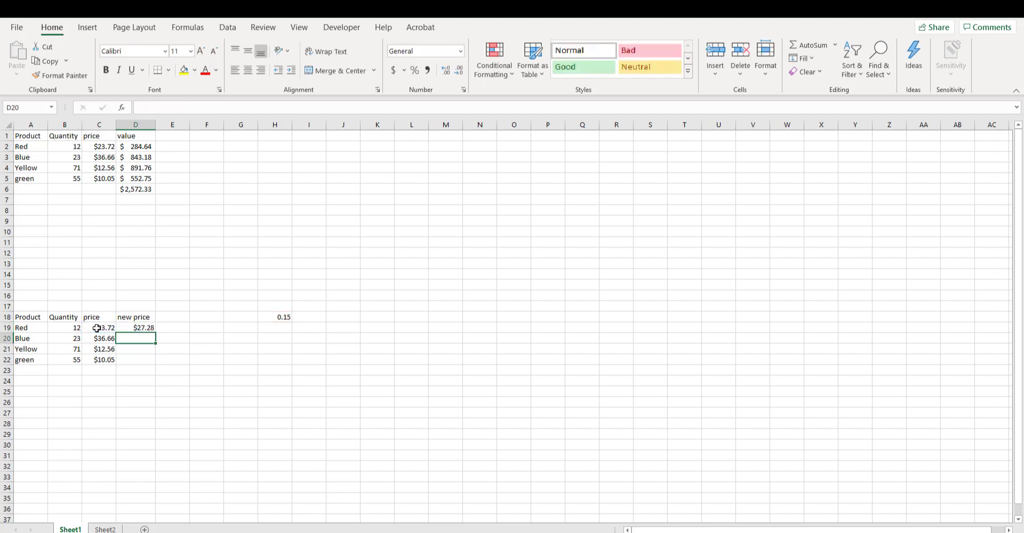
- Check Red's new price formula and the rate cell, and fill the D19 formula down through D22
click(143, 327)
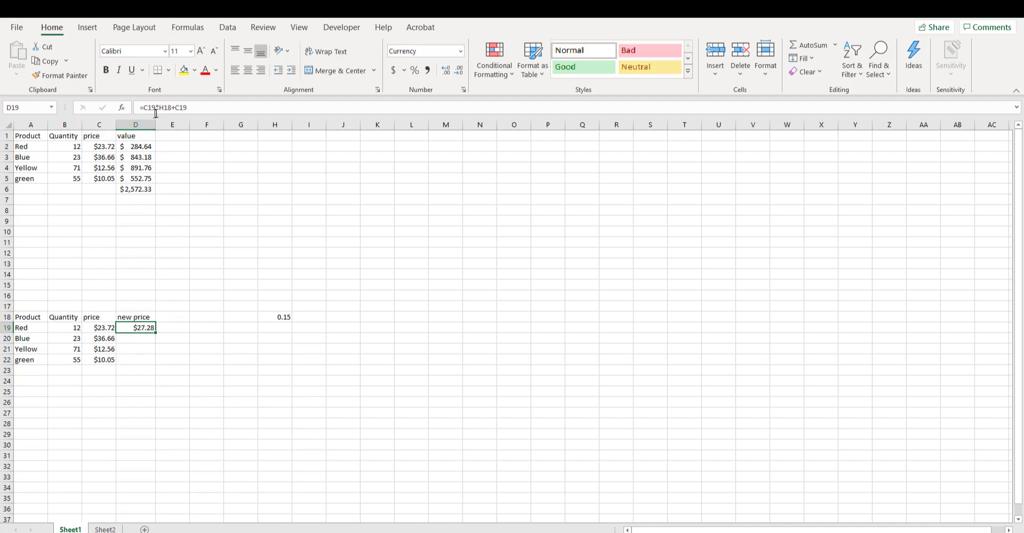
click(287, 318)
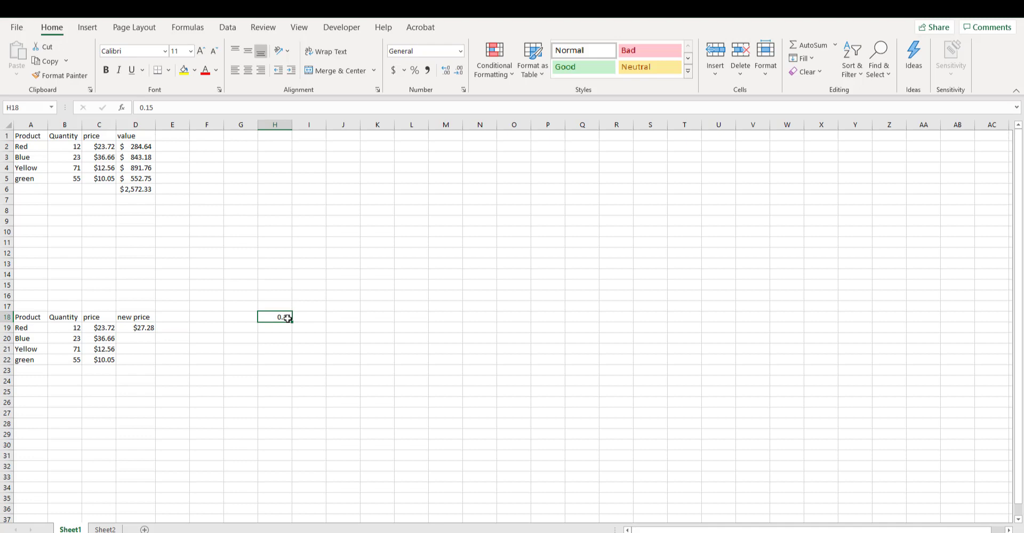
click(142, 326)
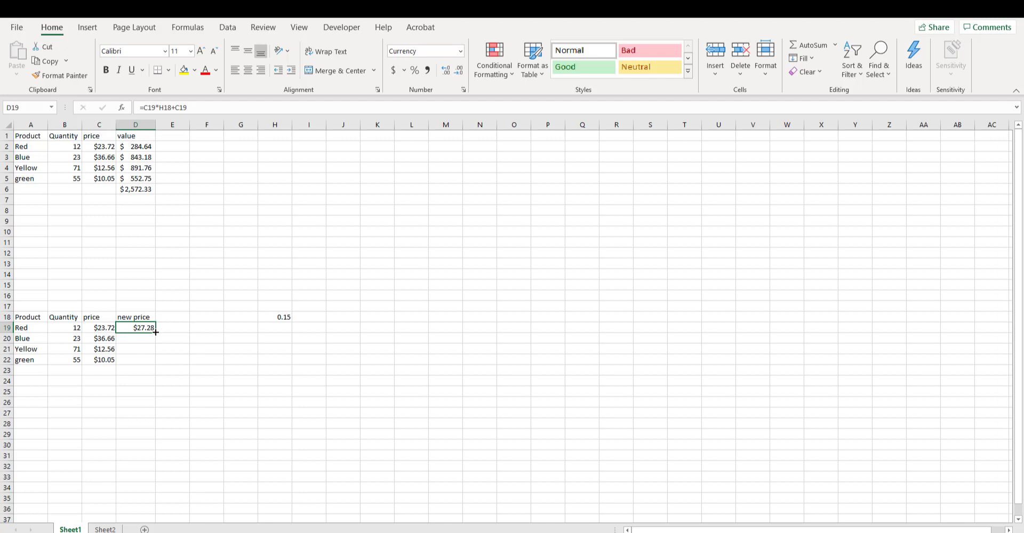
drag(155, 331, 153, 363)
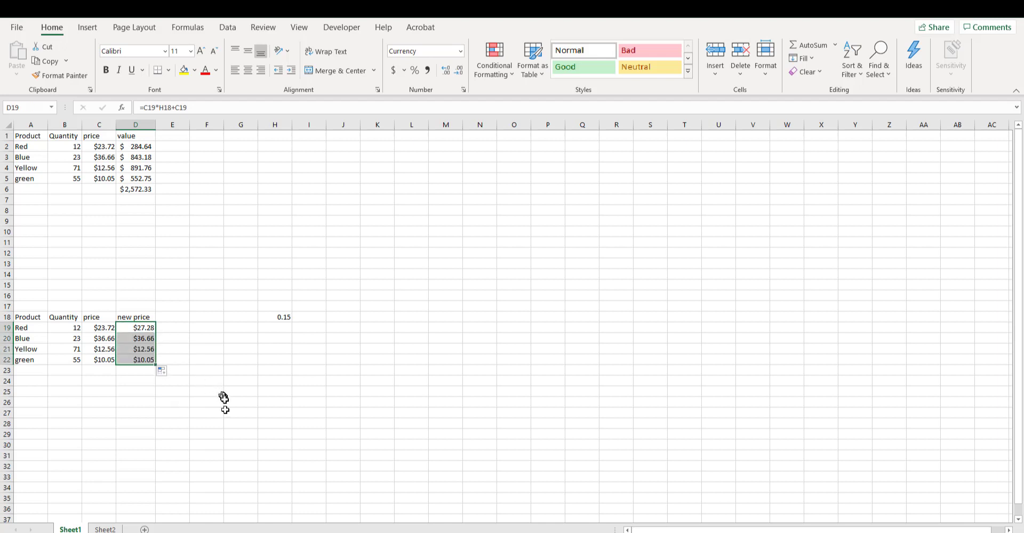
click(238, 425)
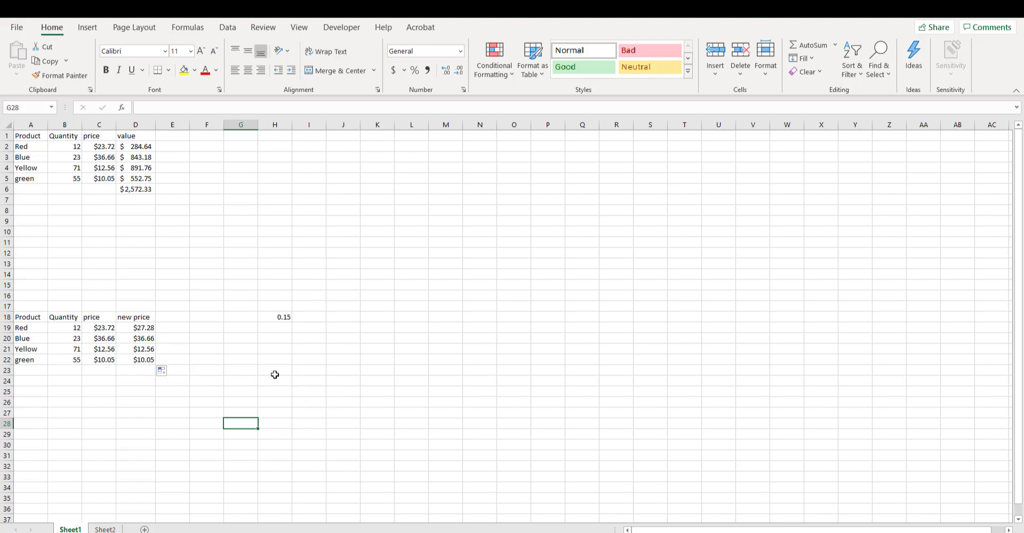
- Compare the formulas in D19 and D20 with the rate cell H18 and the cell beneath it to see how the rate reference shifts
click(141, 340)
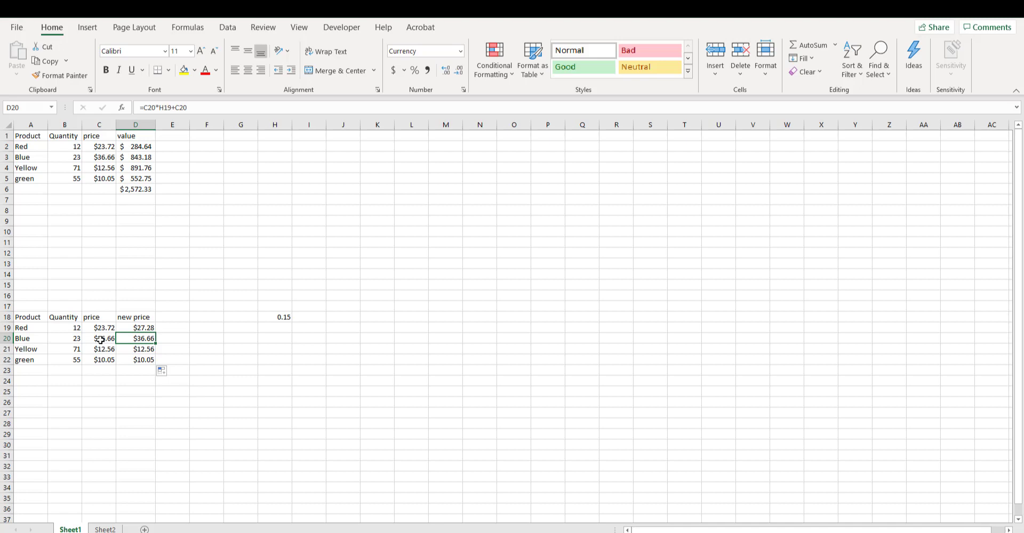
click(145, 327)
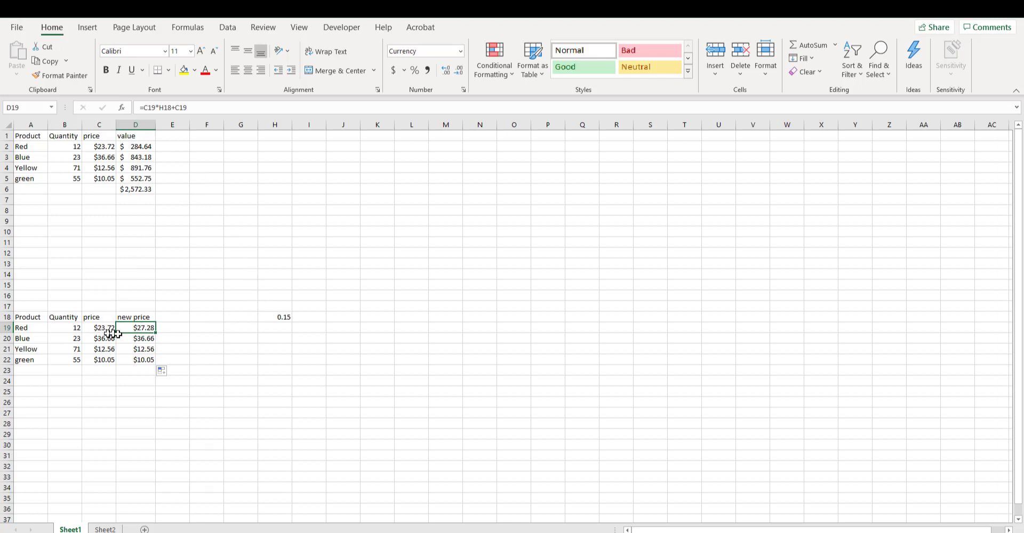
click(135, 339)
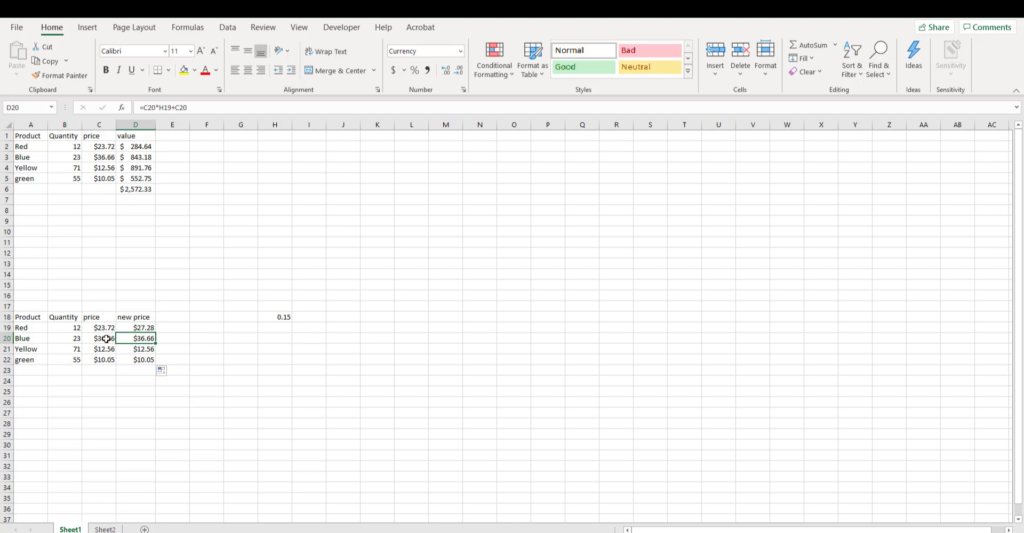
click(287, 317)
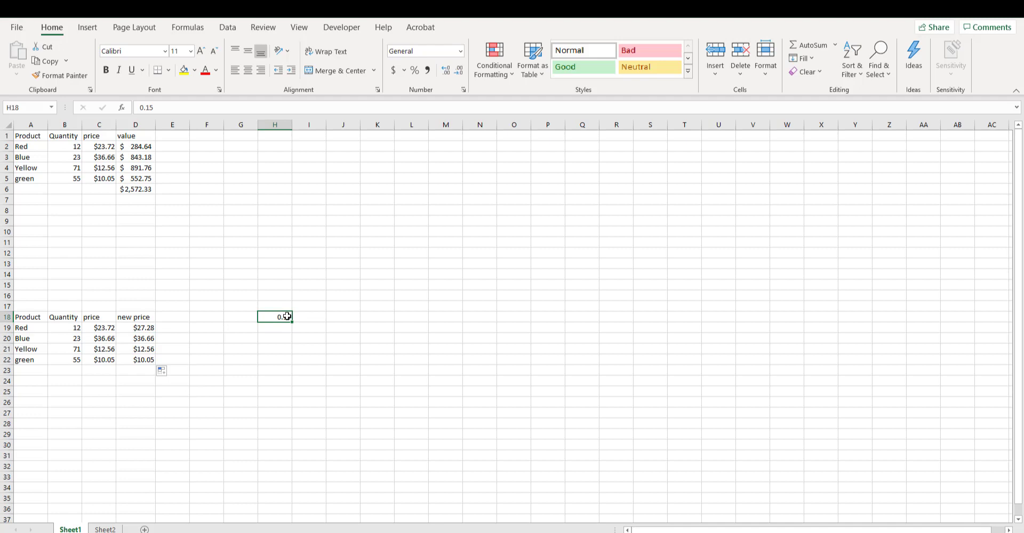
click(286, 330)
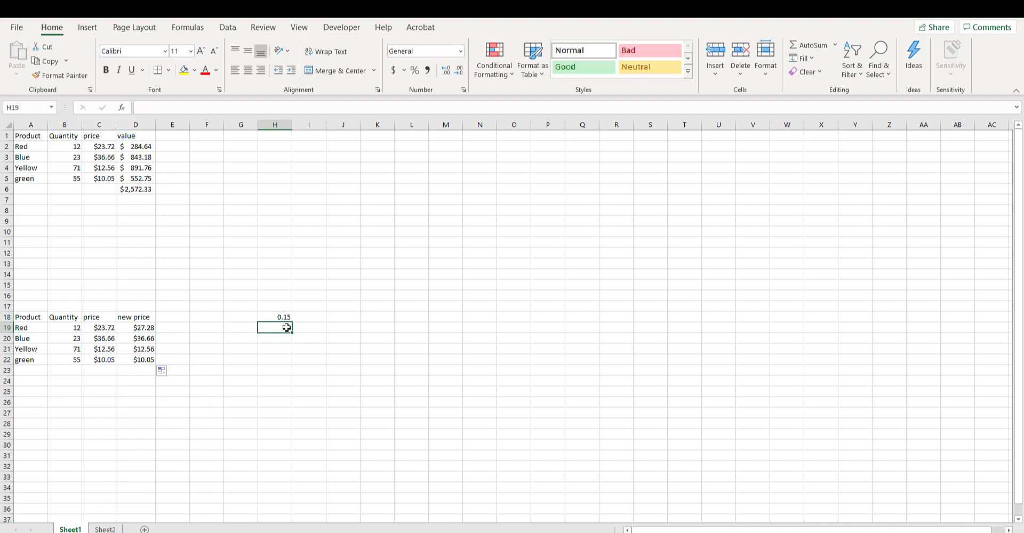
click(285, 317)
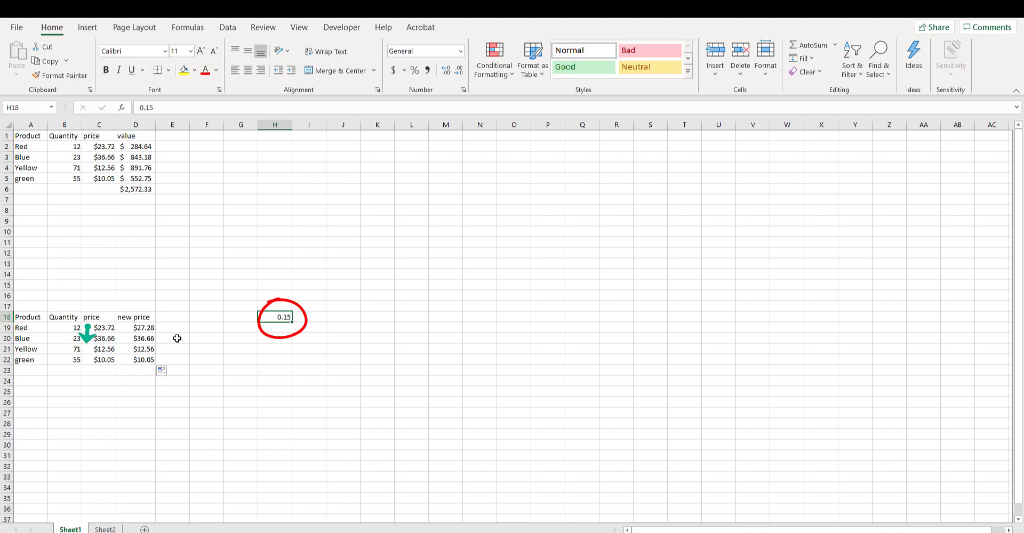
- Make the rate reference in D19 absolute so the formula reads =C19*$H$18+C19
click(145, 329)
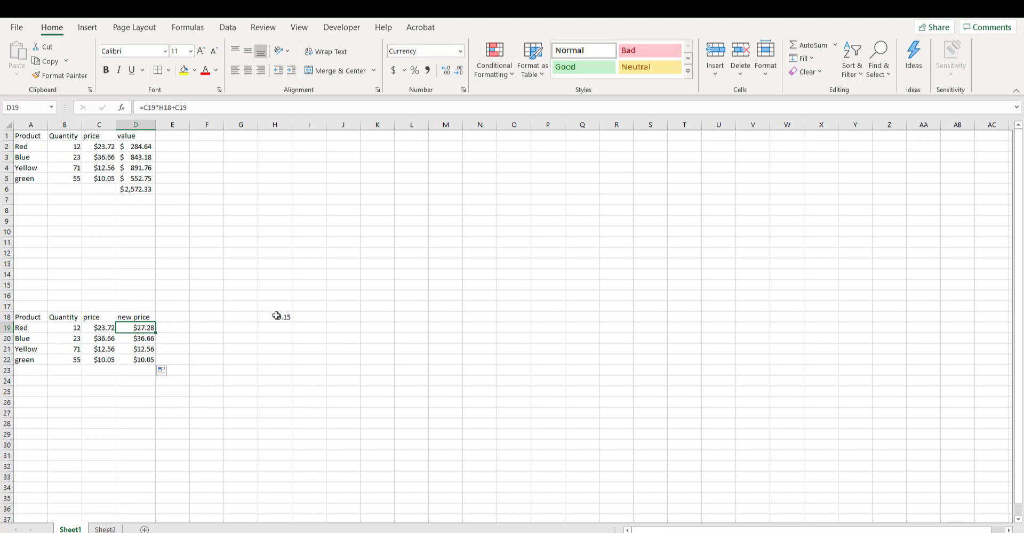
click(160, 105)
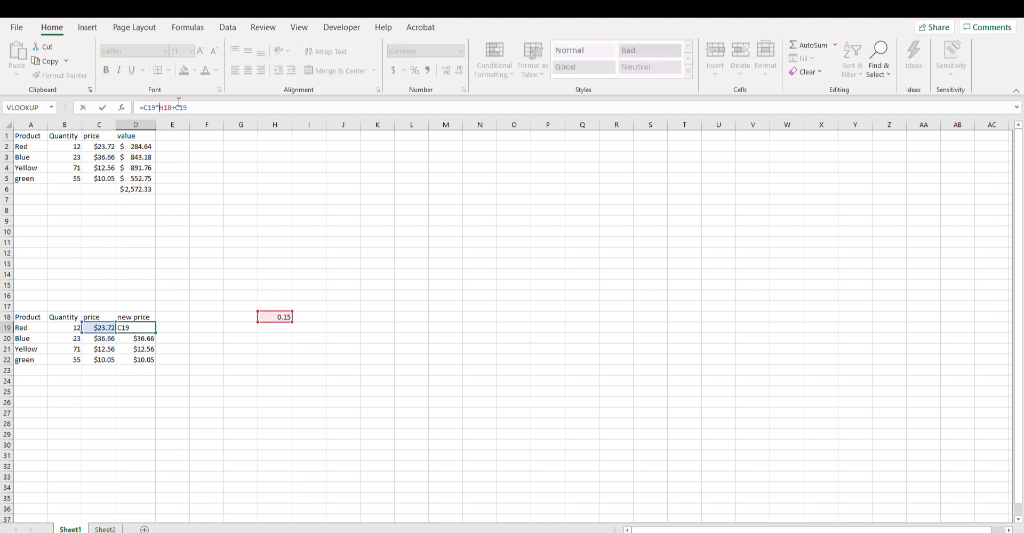
text($)
click(169, 107)
text($)
key(Return)
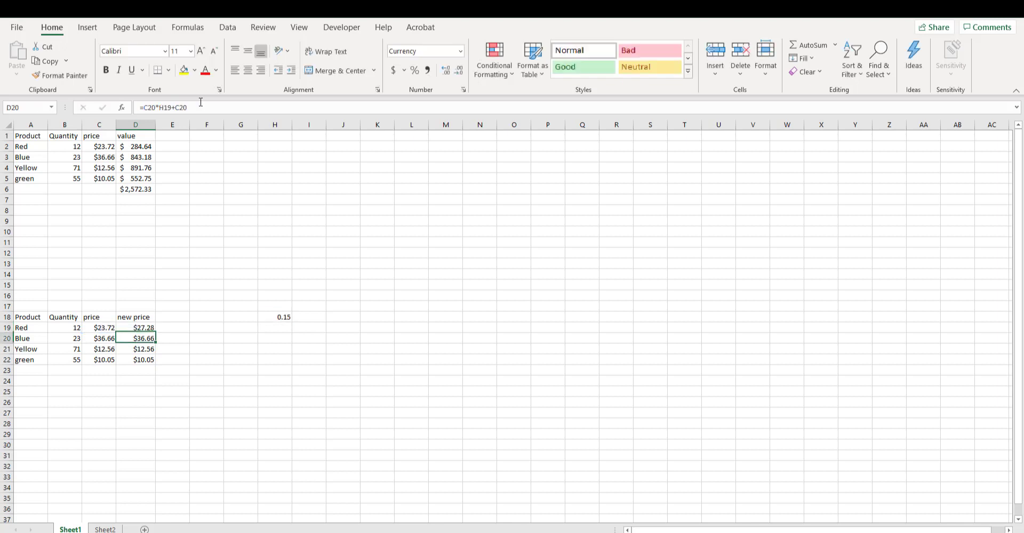
- Fill the absolute-reference formula from D19 down through D22 and check D20's formula against the rate cell
click(143, 330)
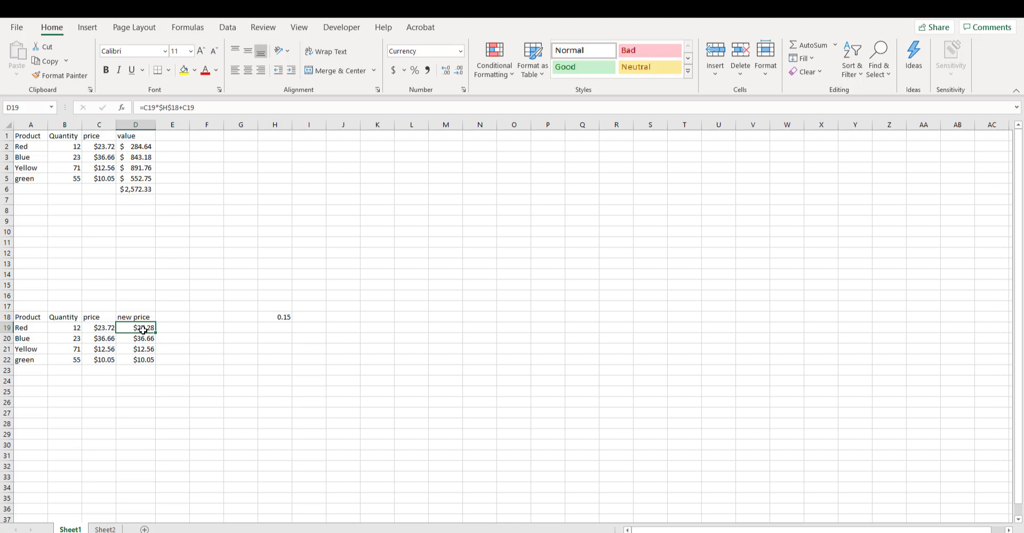
drag(156, 333, 155, 362)
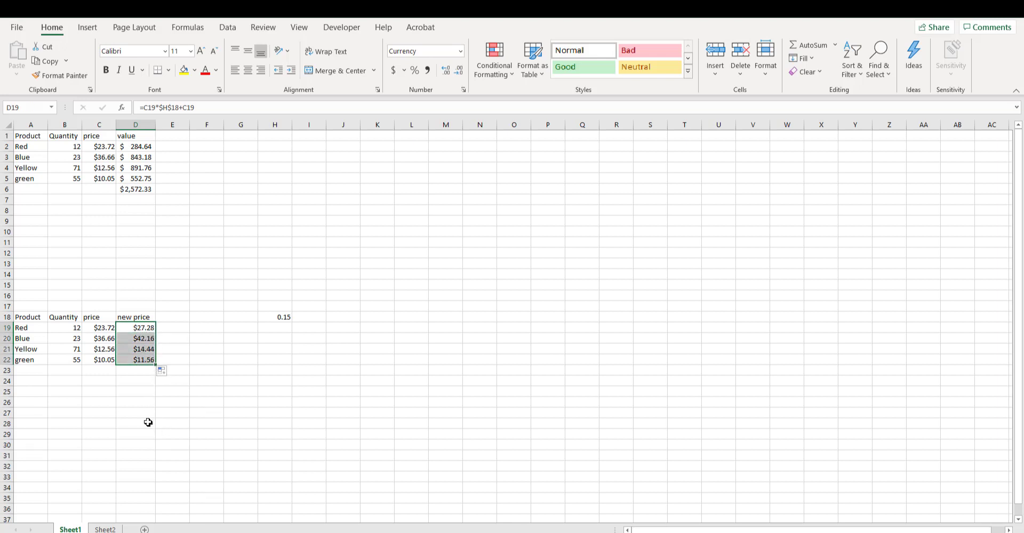
click(148, 423)
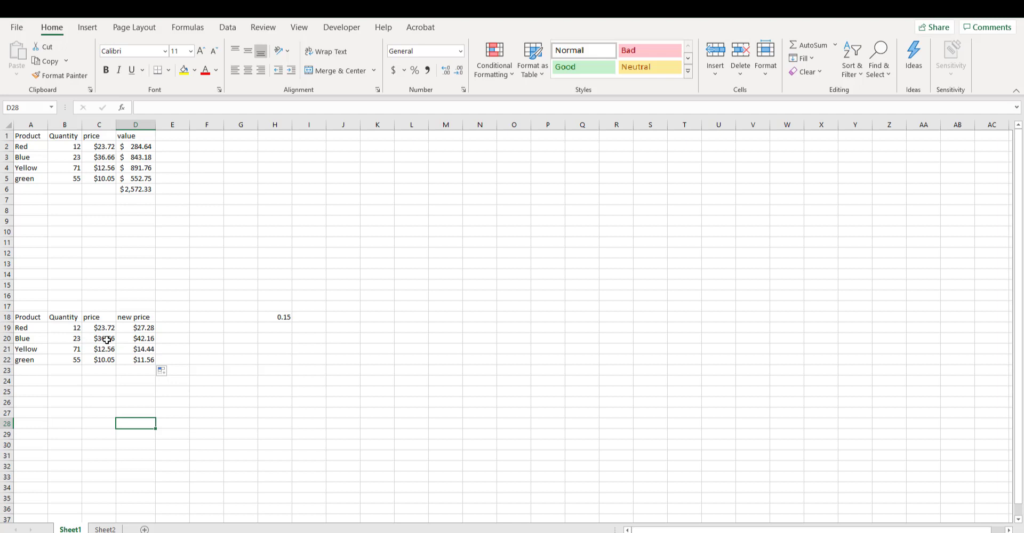
click(145, 339)
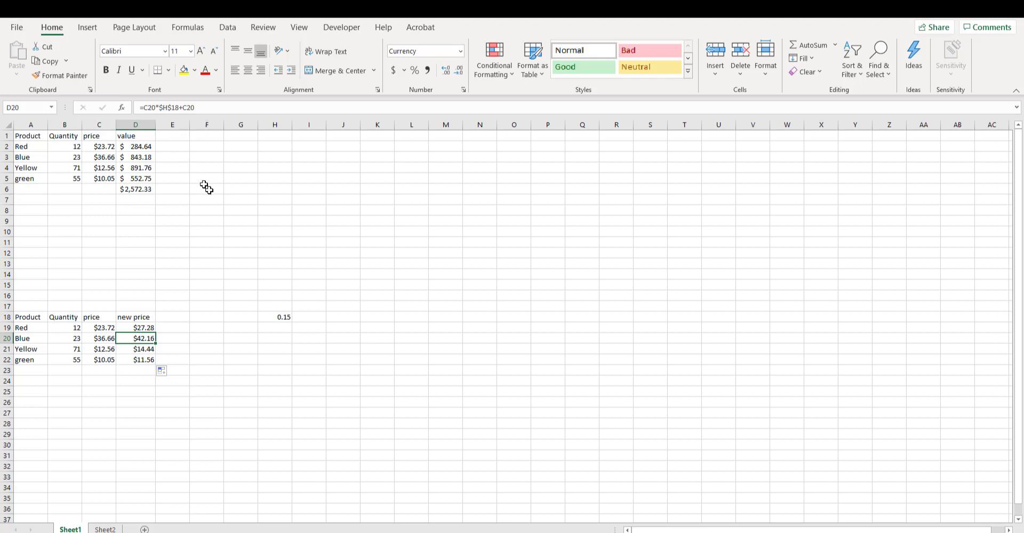
click(276, 318)
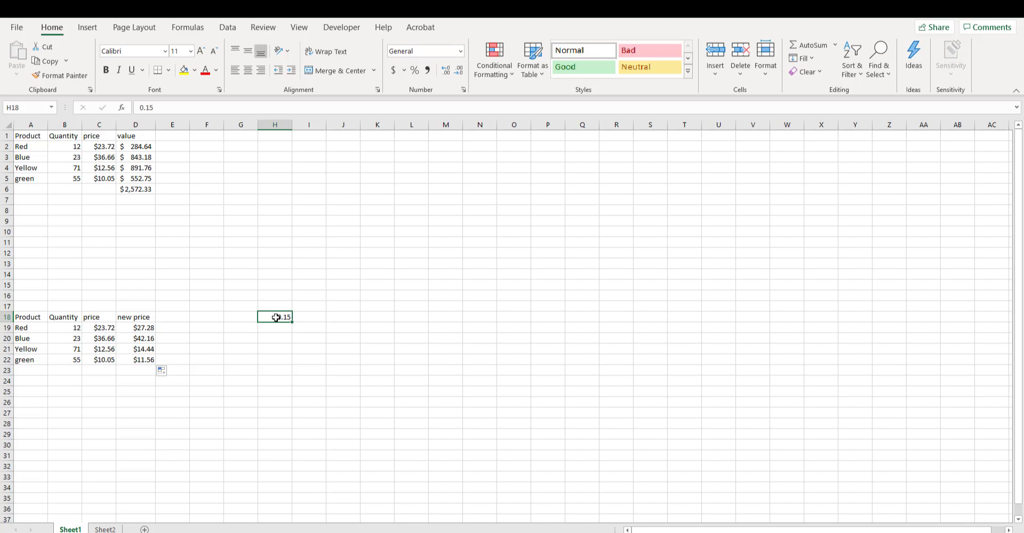
- Cycle the rate reference in the D19 formula through its absolute and mixed forms and leave it as $H$18
click(133, 327)
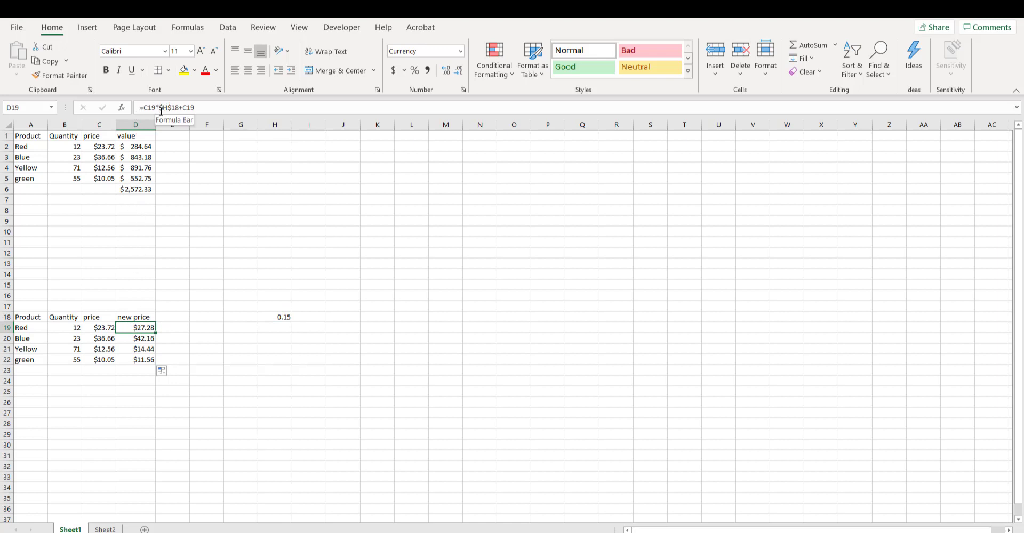
click(161, 108)
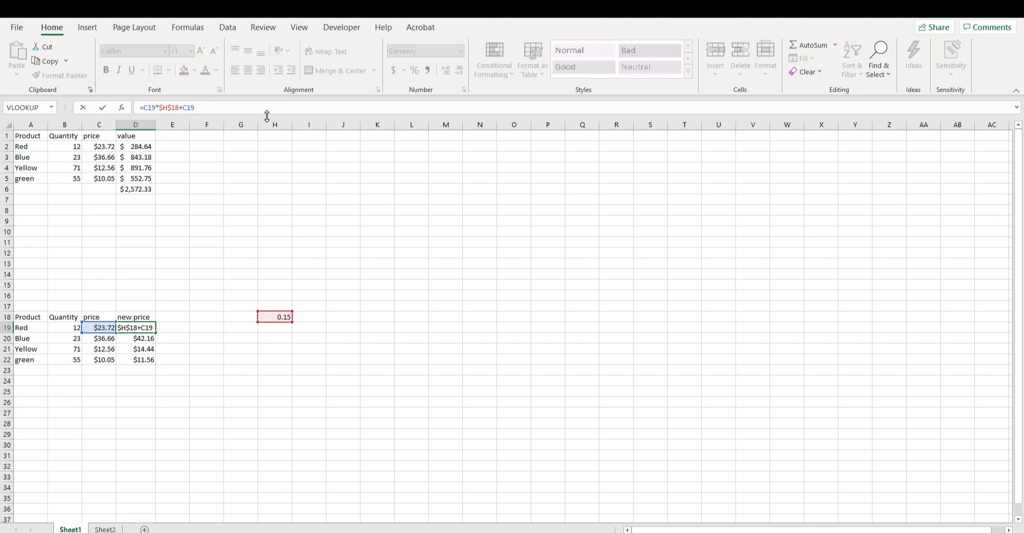
key(F4)
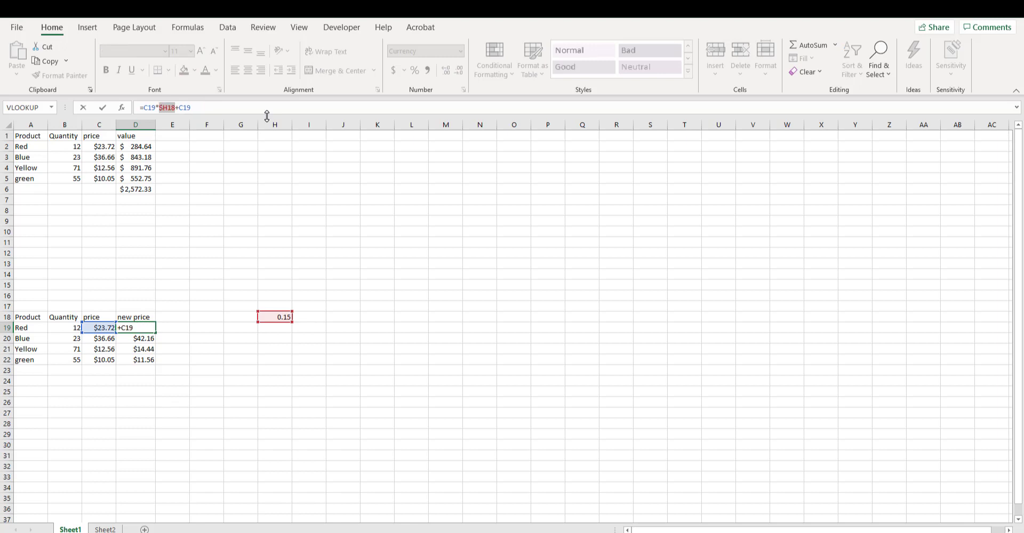
key(F4)
key(F4)
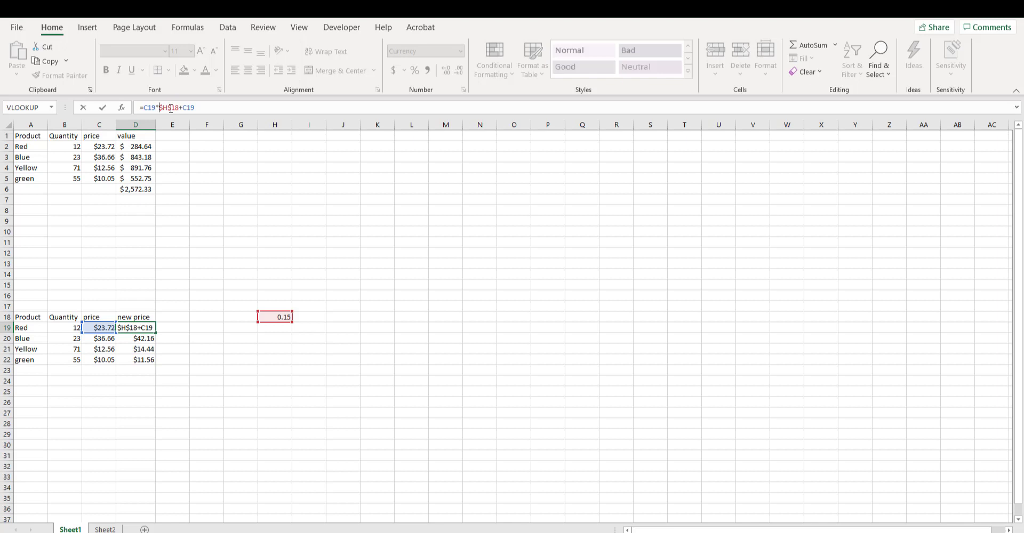
key(Return)
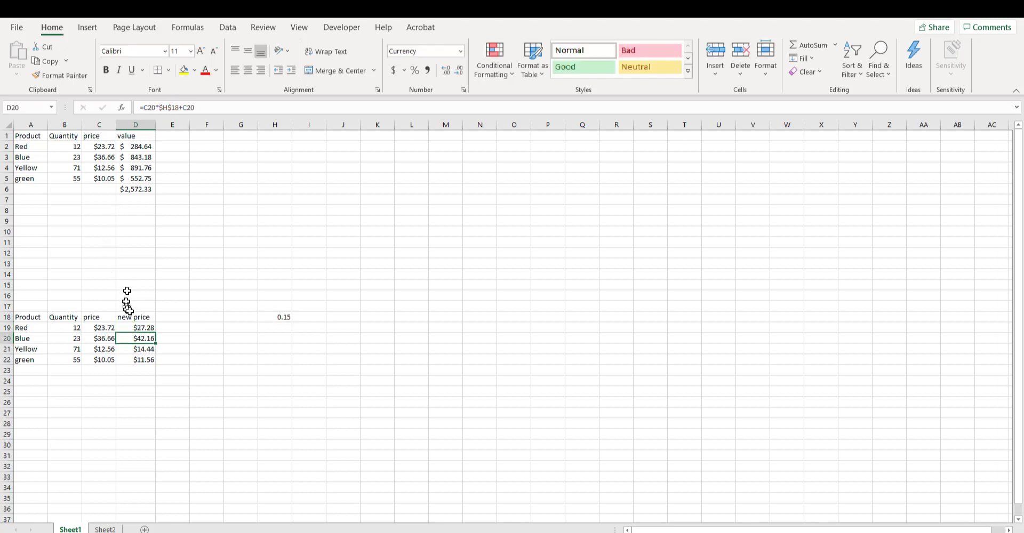
- Compare the absolute rate reference in the D19 and D20 formulas with the relative references in D2 and D3
click(140, 330)
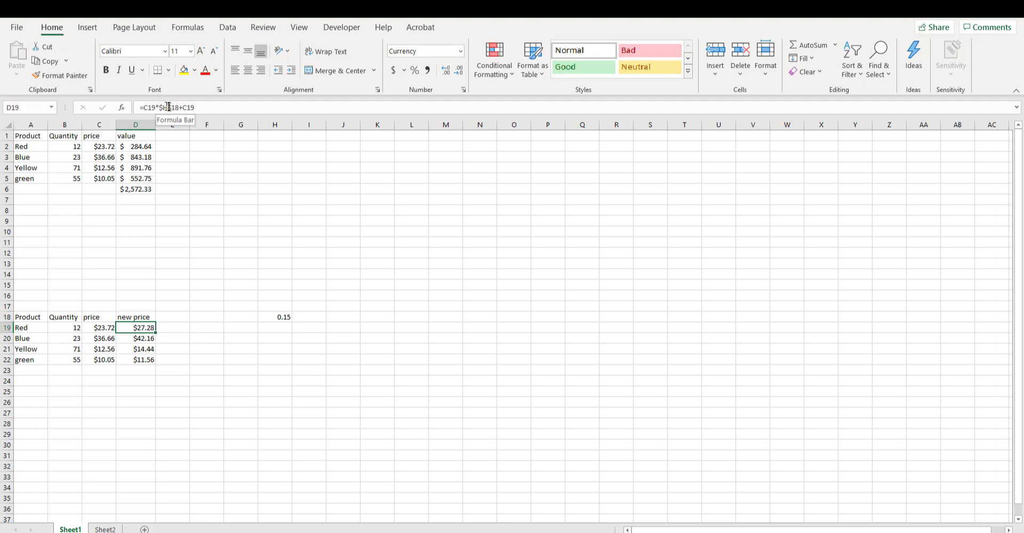
key(Down)
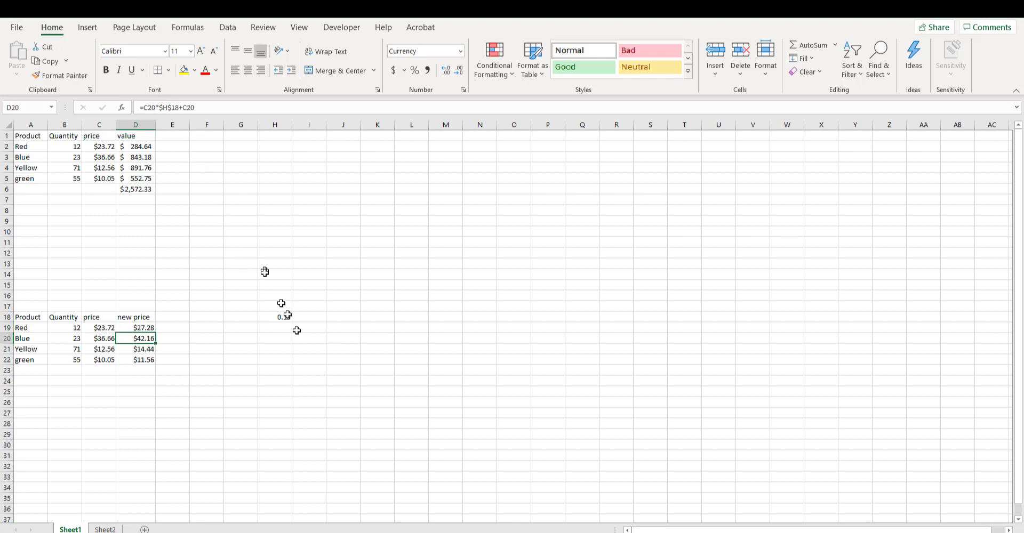
click(142, 146)
key(Down)
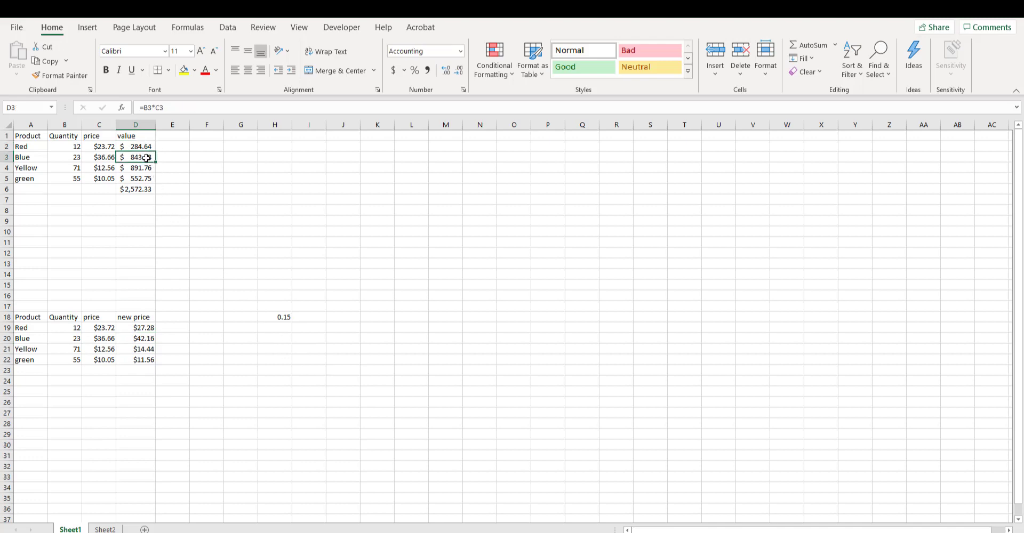
click(145, 148)
click(151, 157)
click(140, 328)
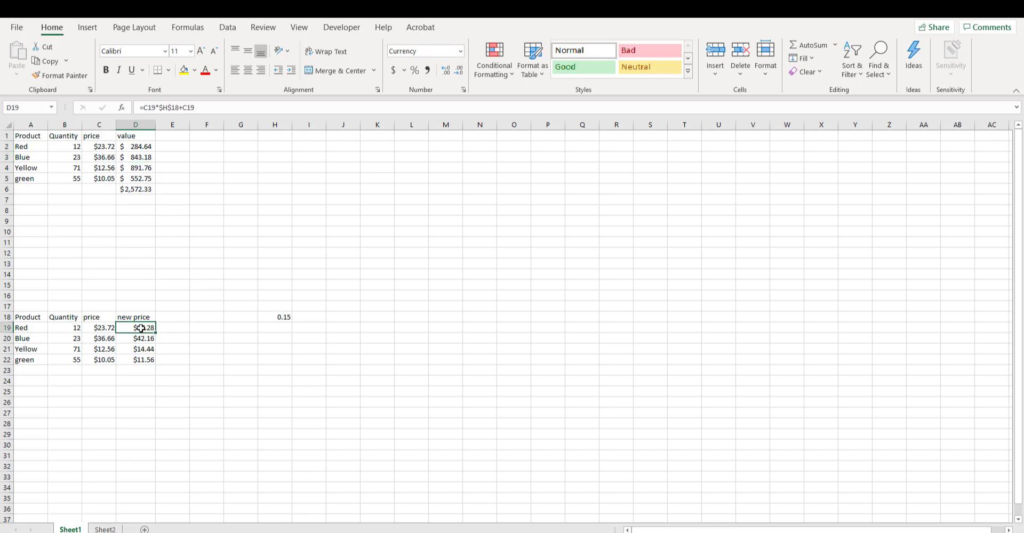